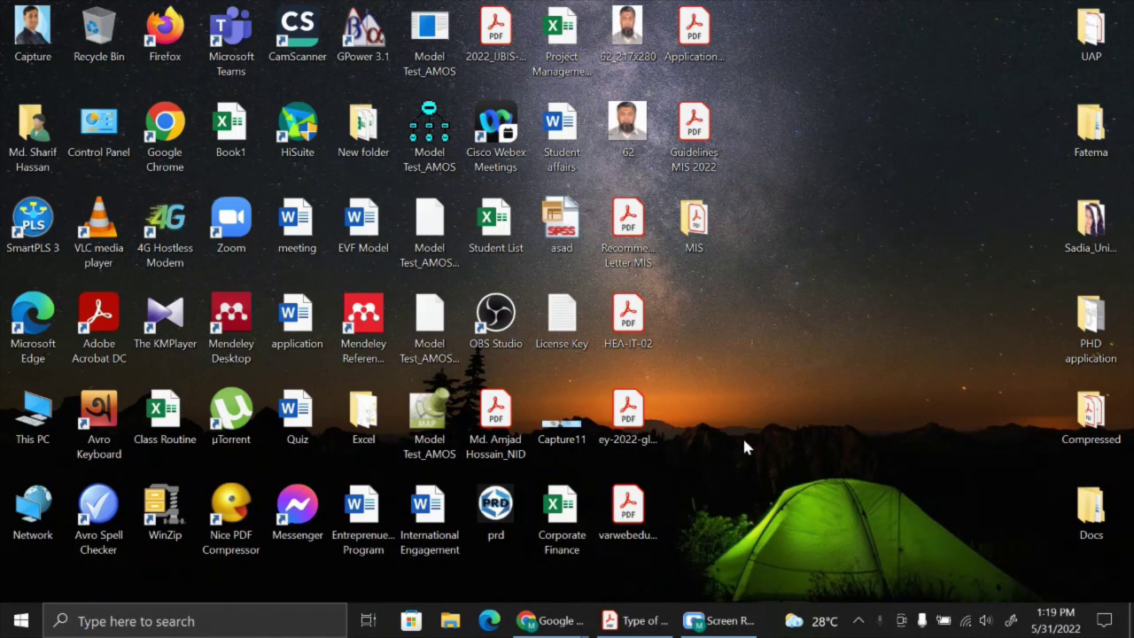
Switch to Chrome, open Google Forms from Gmail's Google apps and create a blank form.
mouse_move(572, 617)
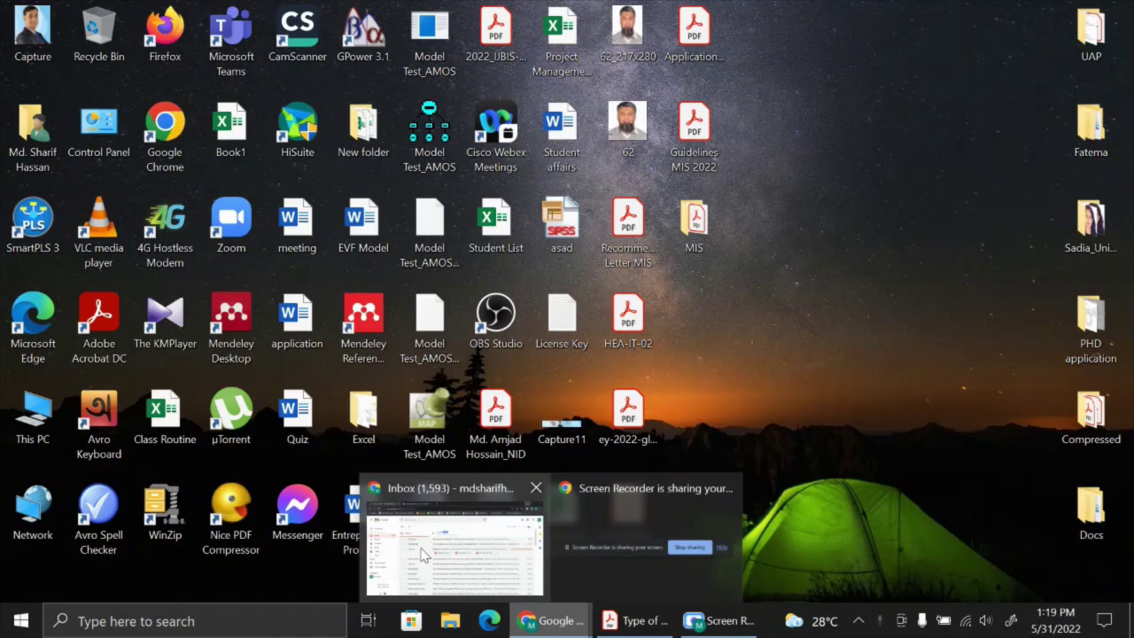
left_click(423, 554)
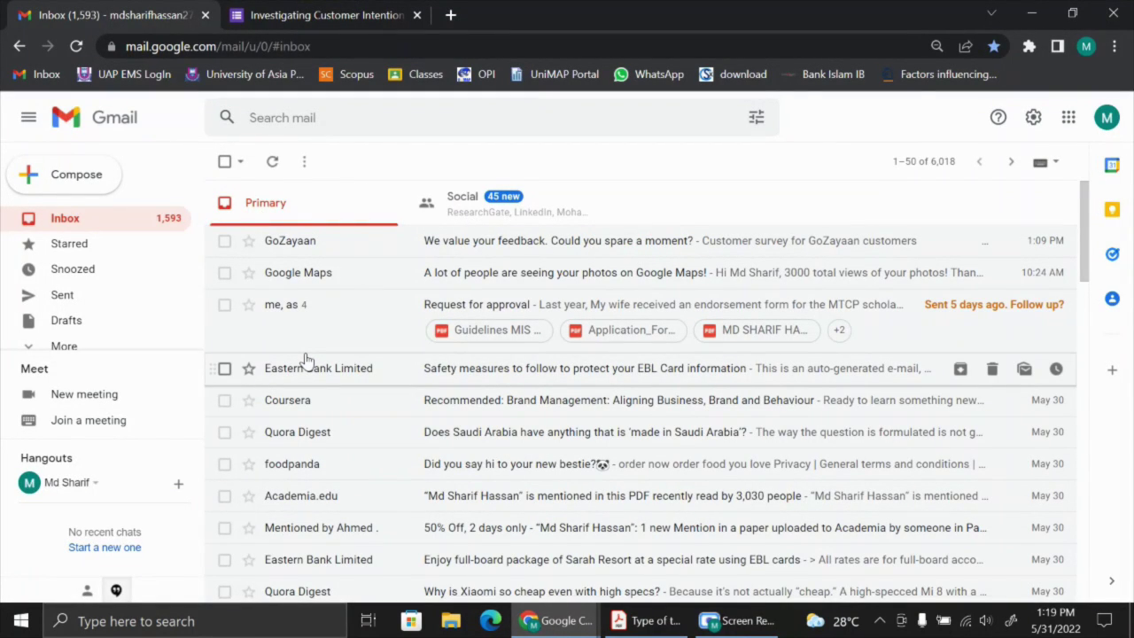
left_click(1068, 118)
scroll(1028, 241, "down", 8)
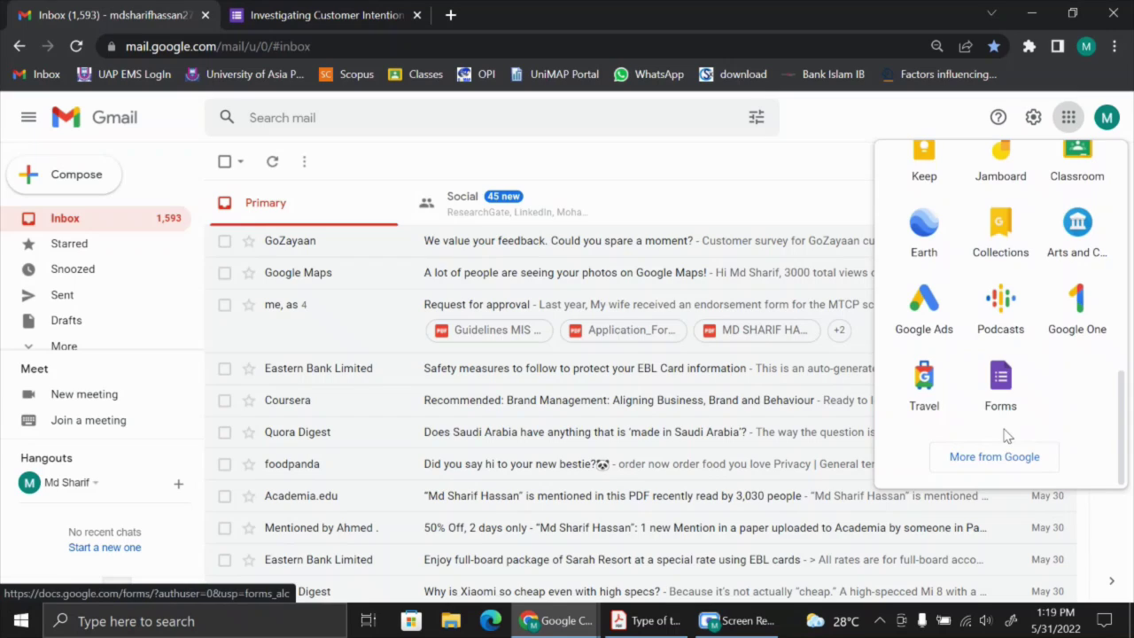
left_click(1000, 390)
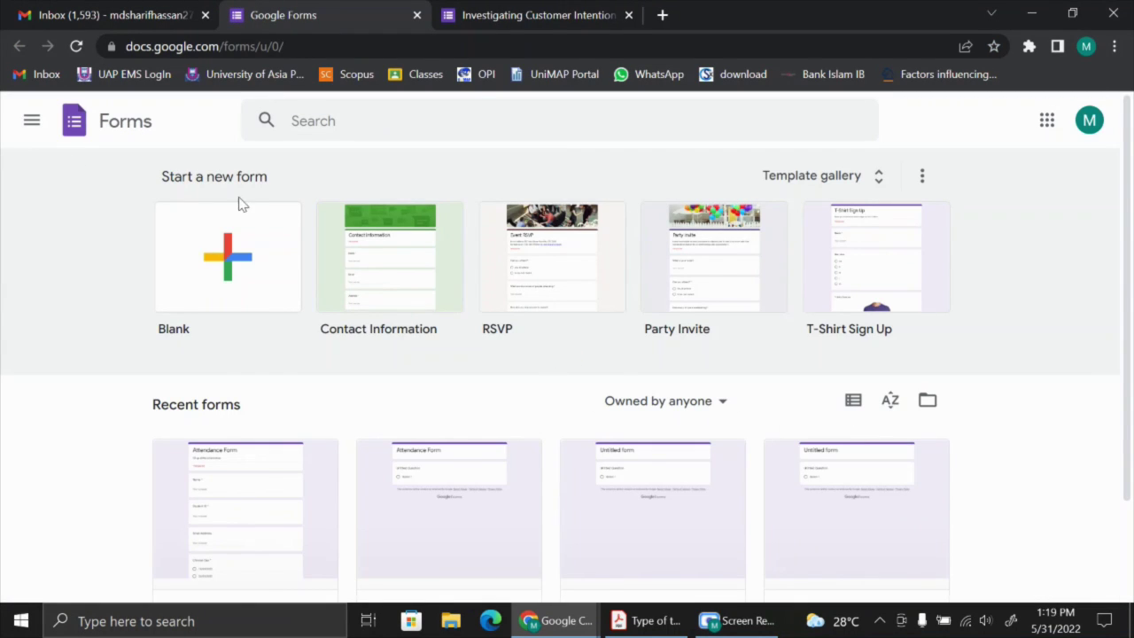
left_click(237, 275)
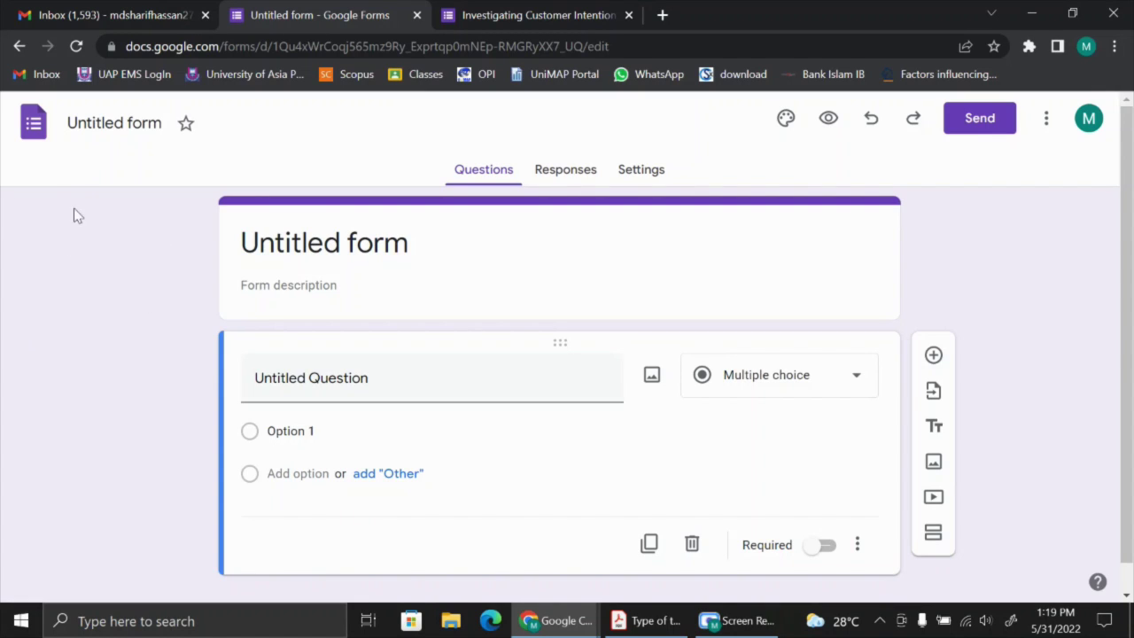
Name the form file "Survey Questionnaire".
left_click(168, 126)
type("S")
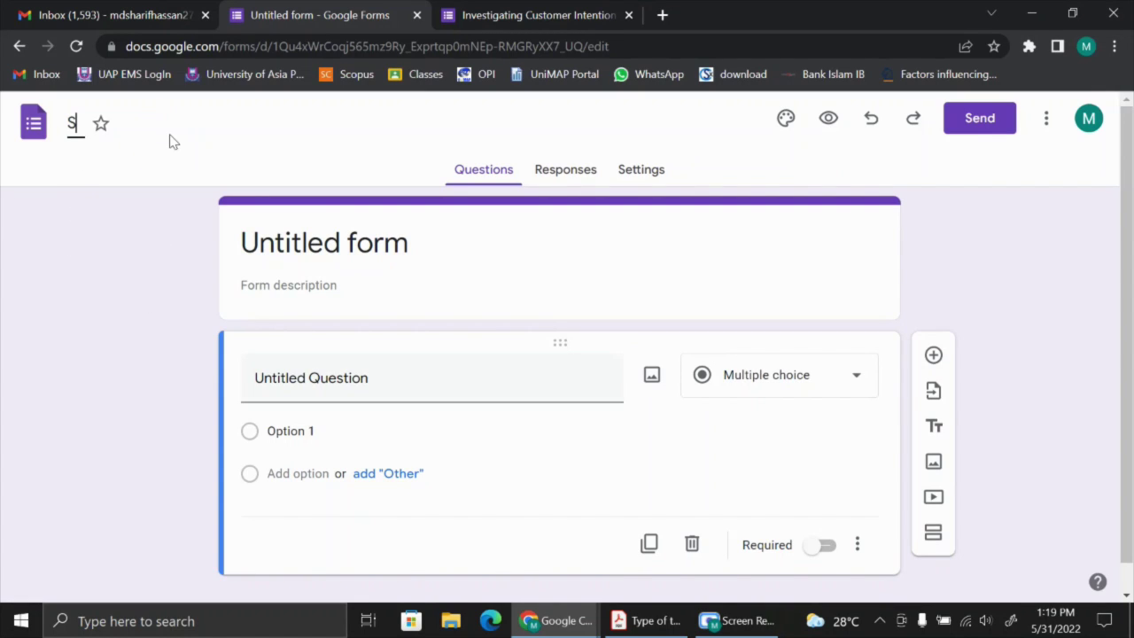
type("urvey Que")
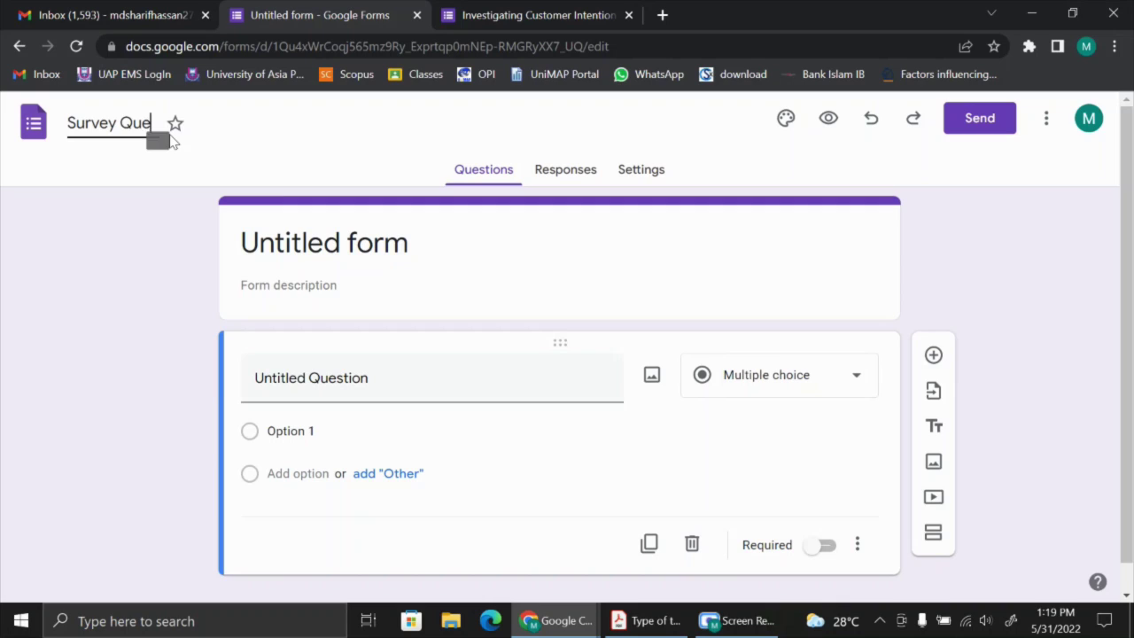
type("stionnaire")
Replace the form's title with the full title copied from the existing Investigating Customer Intention questionnaire.
left_click(290, 250)
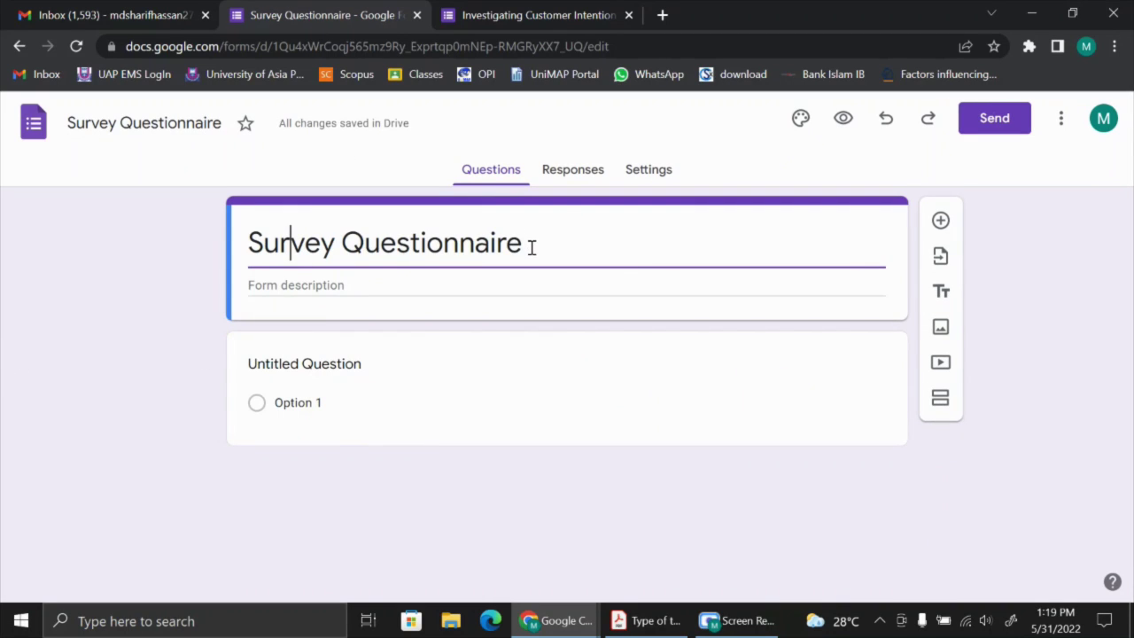
left_click_drag(532, 247, 221, 217)
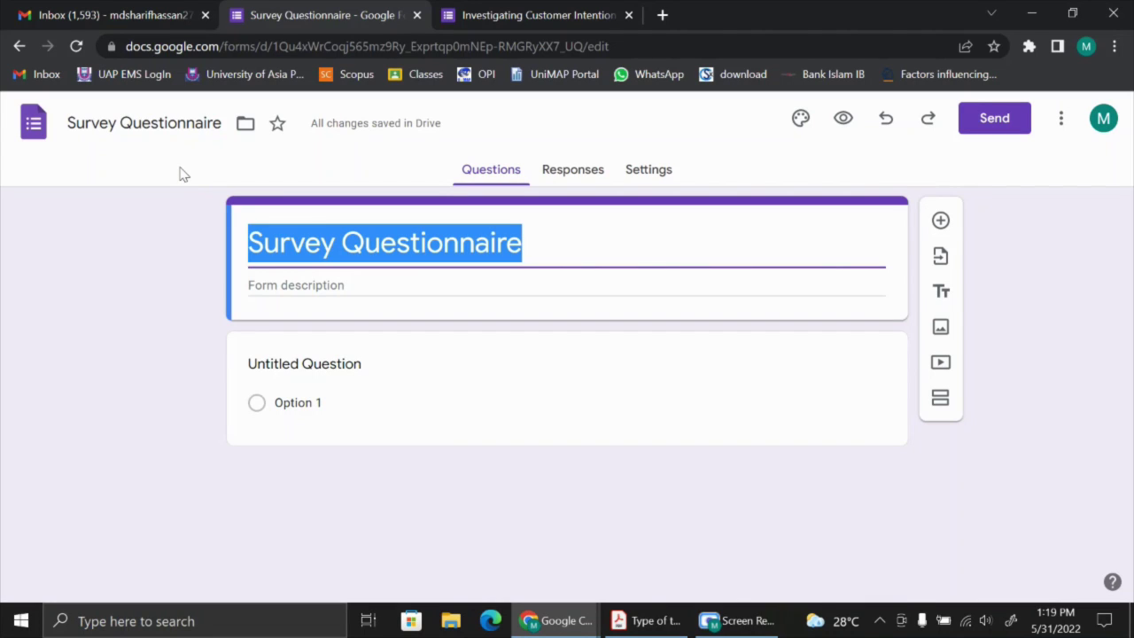
left_click(577, 11)
left_click_drag(241, 237, 886, 372)
key("ctrl+c")
left_click(324, 15)
key("ctrl+v")
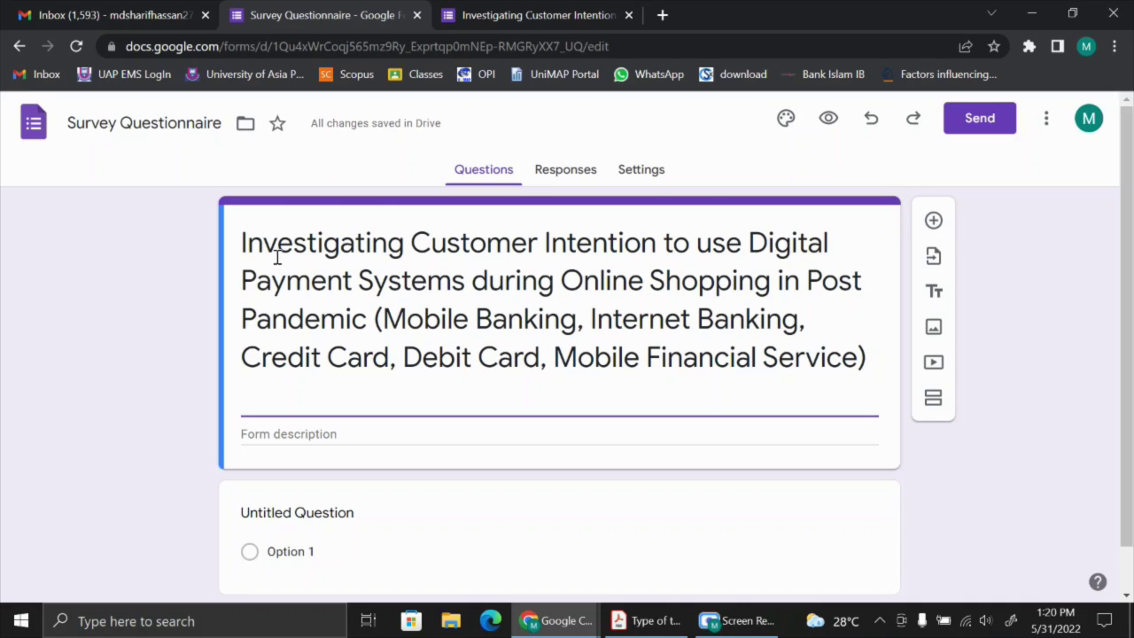
Fill in the form description with the confidentiality statement copied from the existing Investigating Customer Intention questionnaire.
scroll(291, 387, "down", 1)
scroll(290, 388, "up", 1)
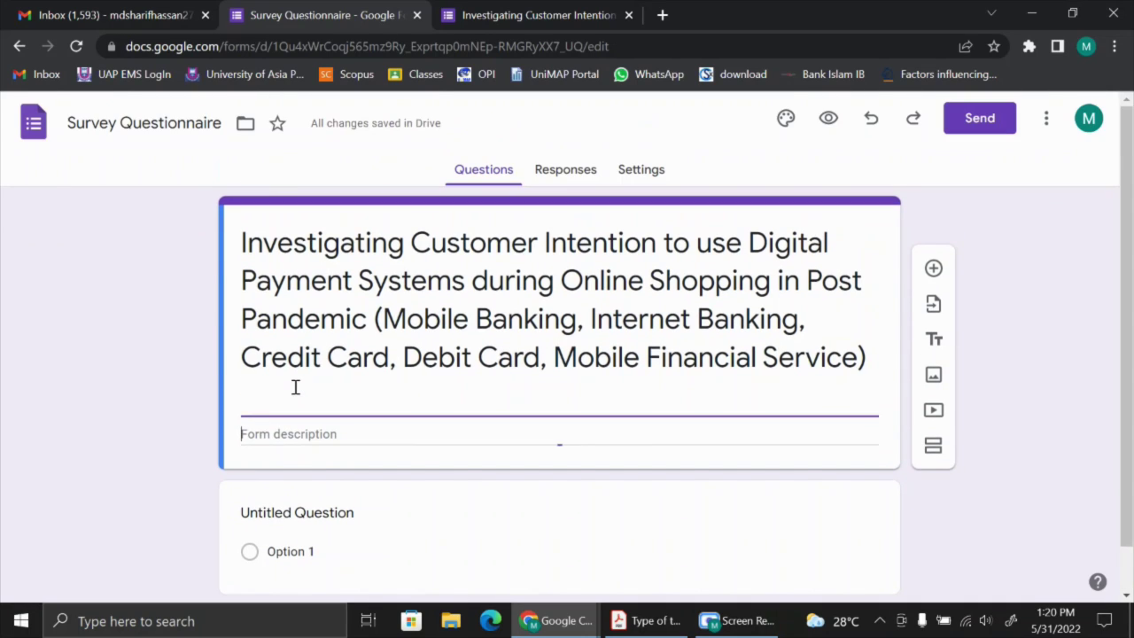
left_click(372, 427)
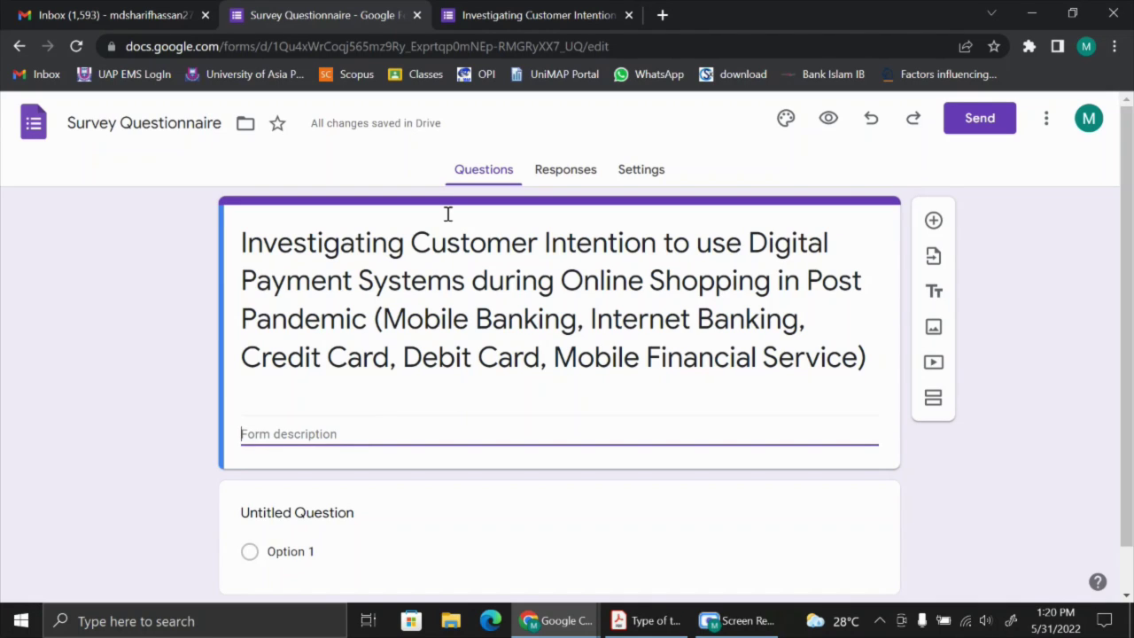
left_click(538, 11)
triple_click(329, 431)
key("ctrl+c")
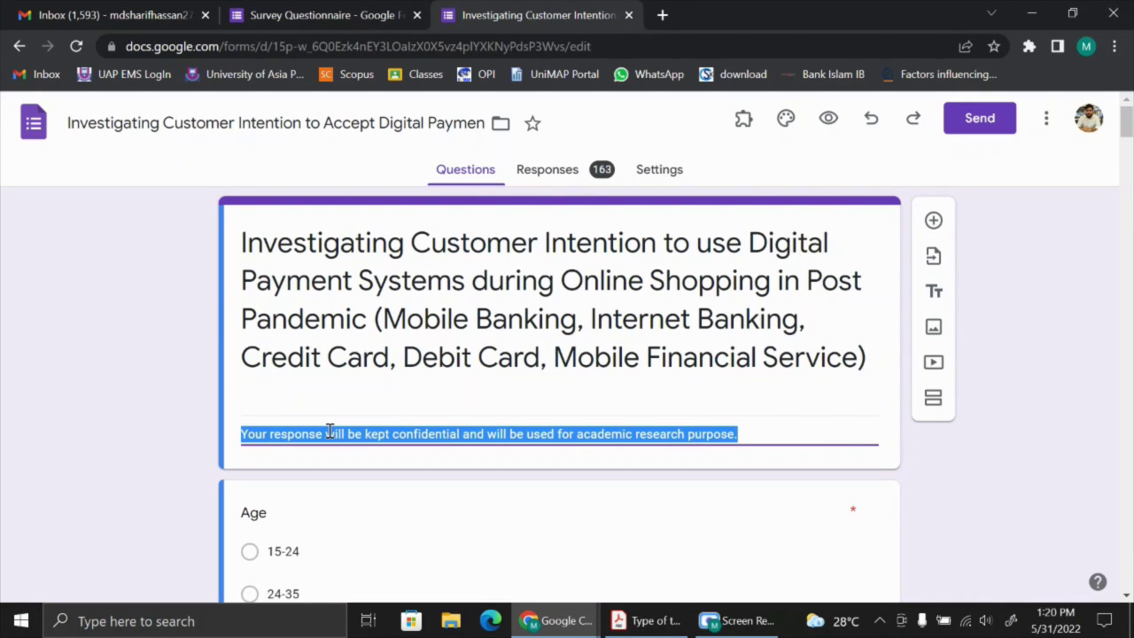
left_click(333, 15)
key("ctrl+v")
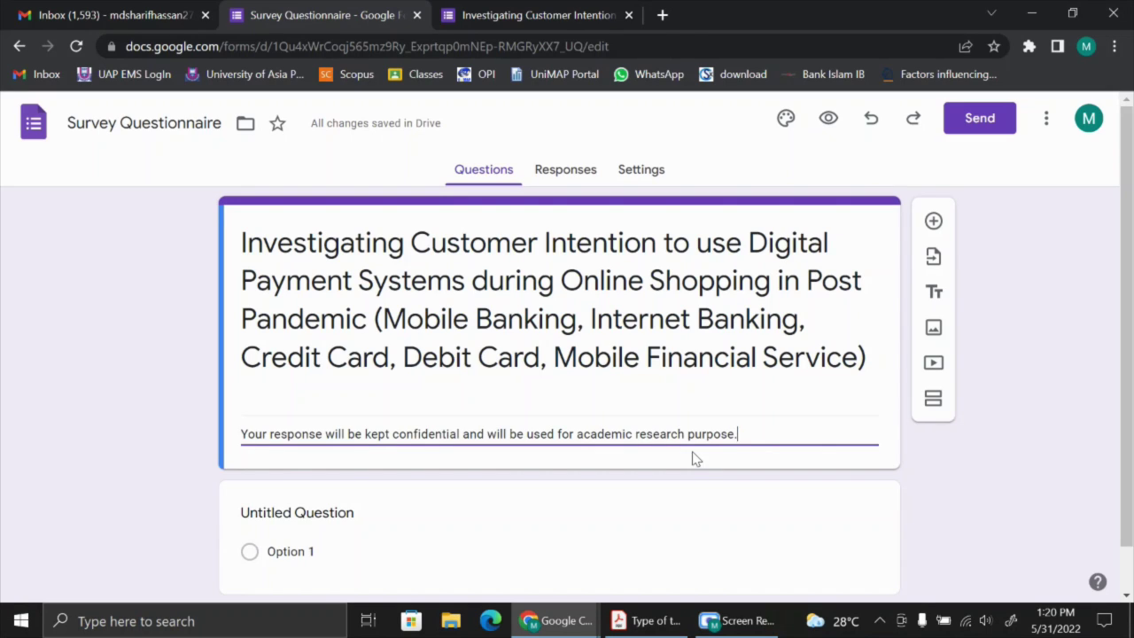
Title the first, untitled multiple-choice question "Gender".
scroll(632, 439, "down", 1)
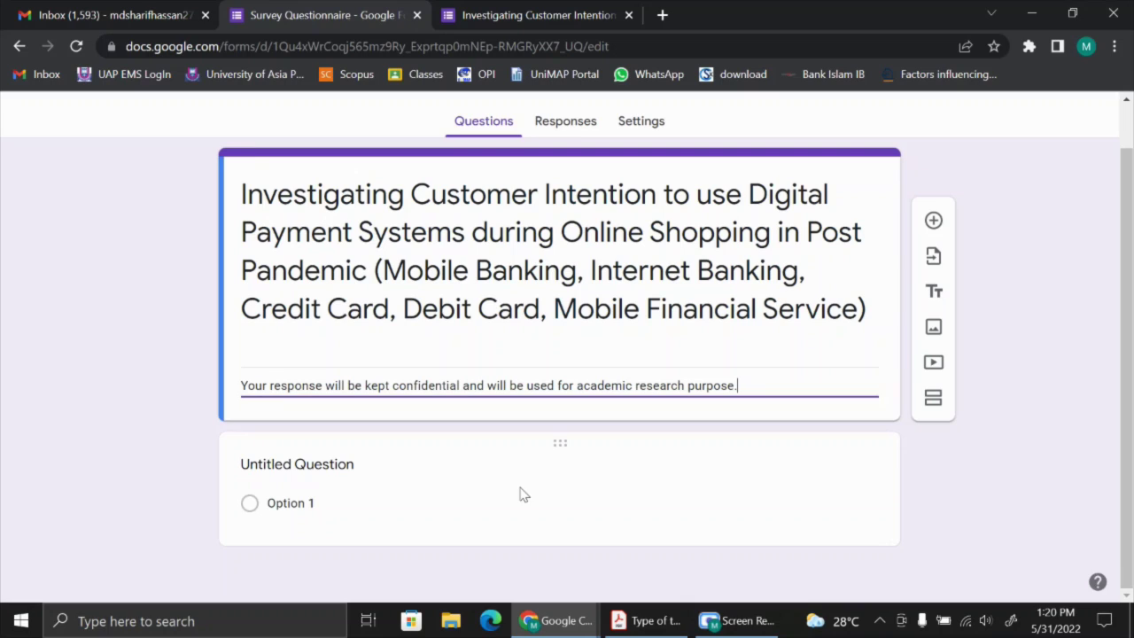
left_click(366, 466)
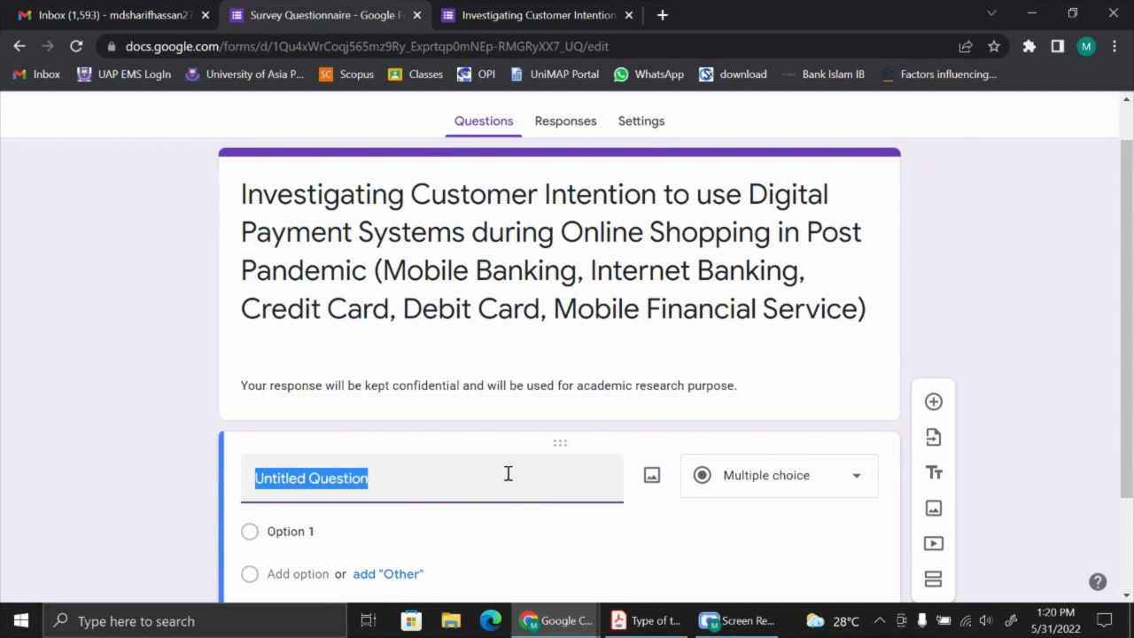
type("Gend")
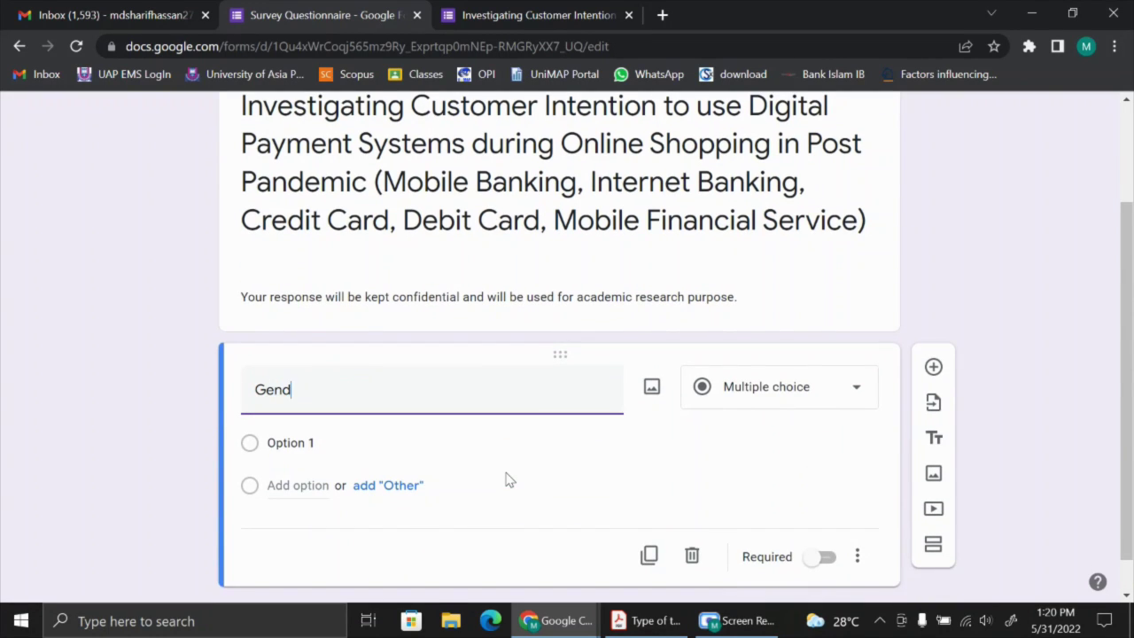
type("er")
Give the Gender question the options "Male" and "Female" and make it required.
left_click(365, 451)
type("Male")
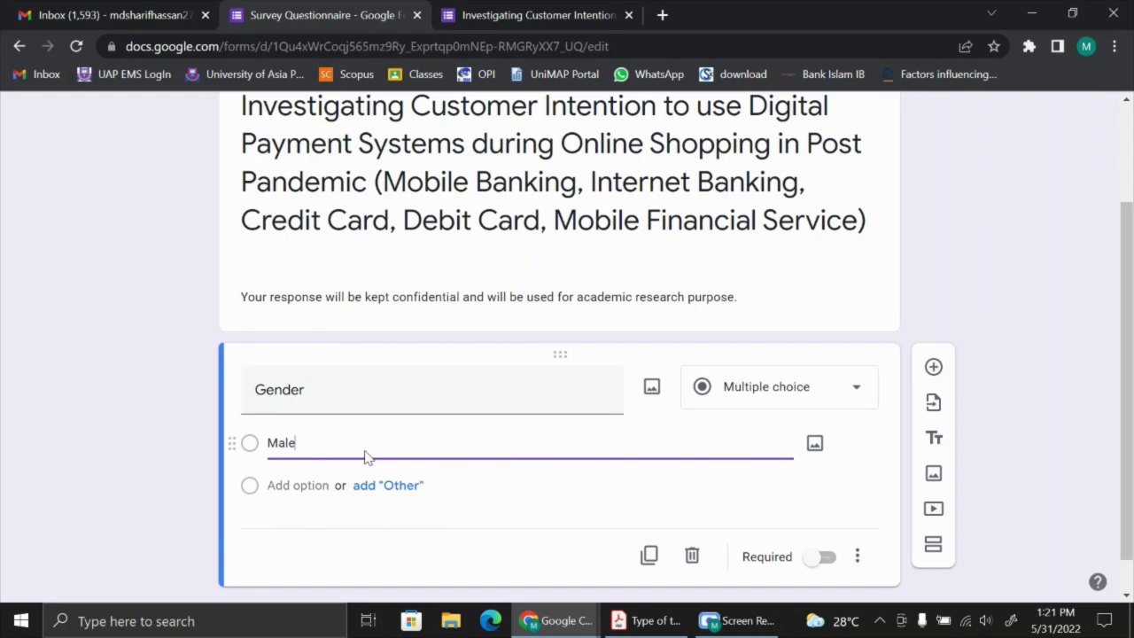
key("Return")
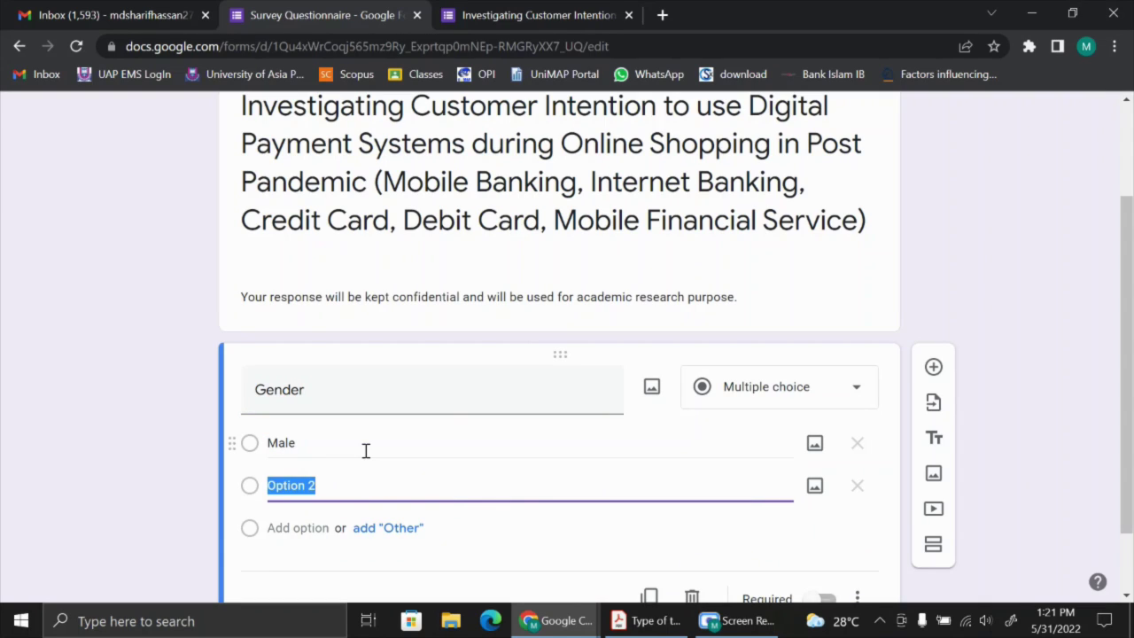
type("Female")
scroll(341, 470, "down", 1)
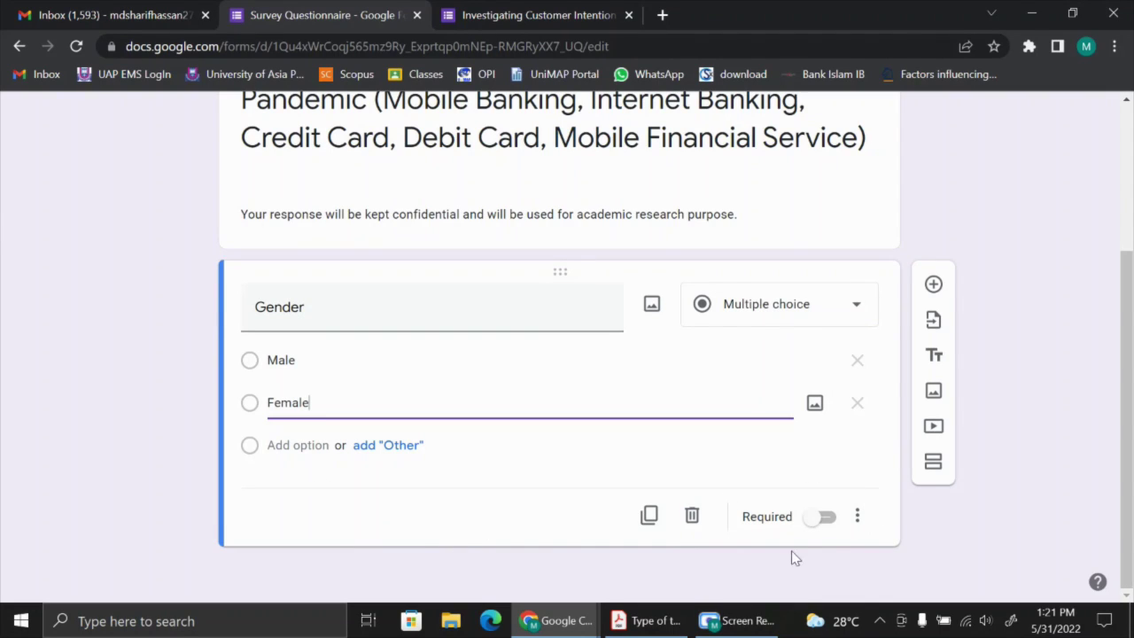
left_click(823, 523)
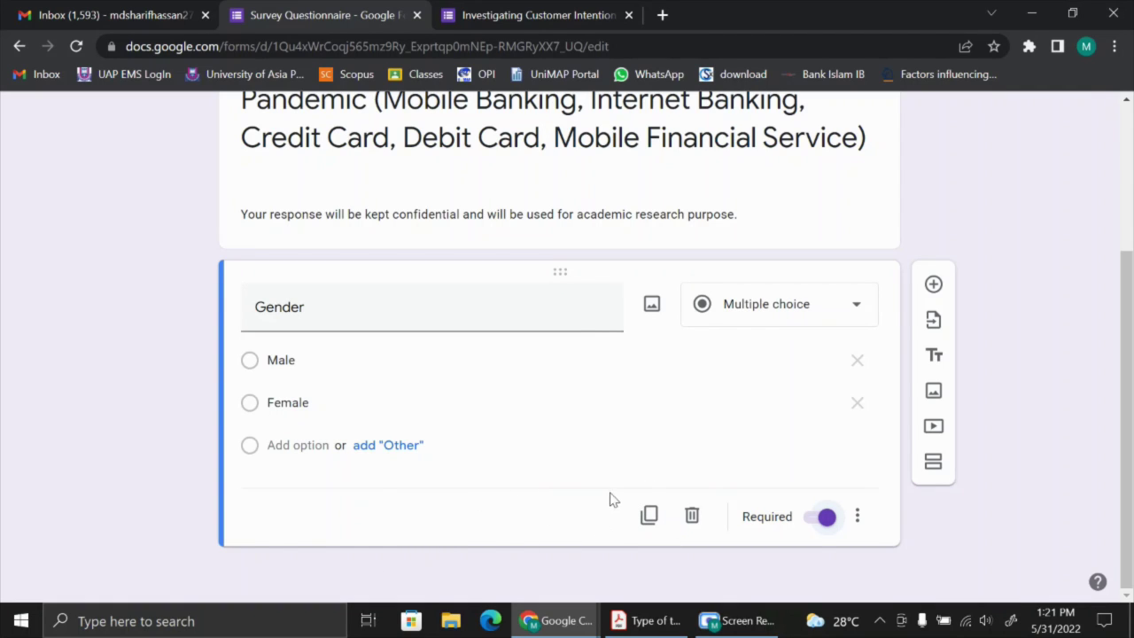
Duplicate the Gender question and retitle the copy "Income Level".
left_click(650, 516)
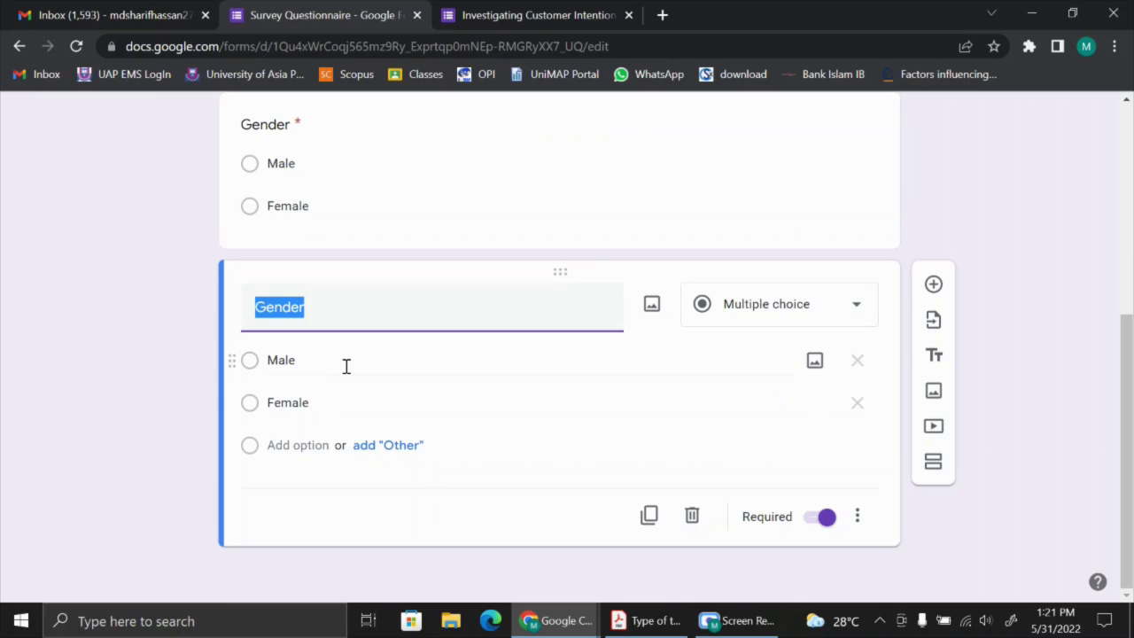
scroll(408, 408, "up", 2)
left_click(585, 413)
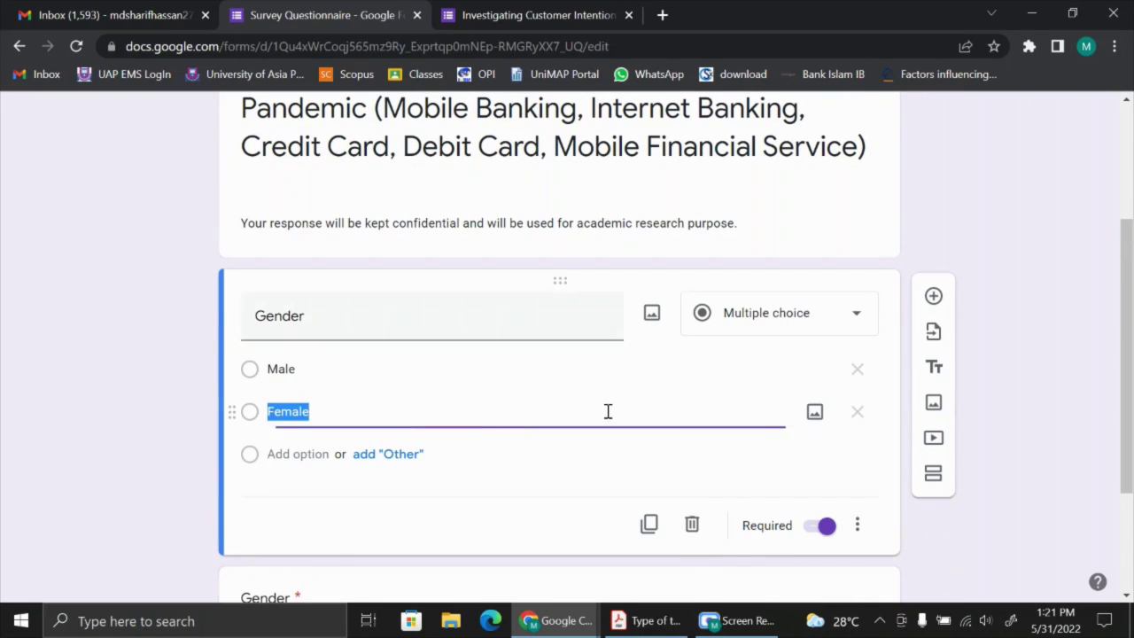
scroll(652, 528, "down", 2)
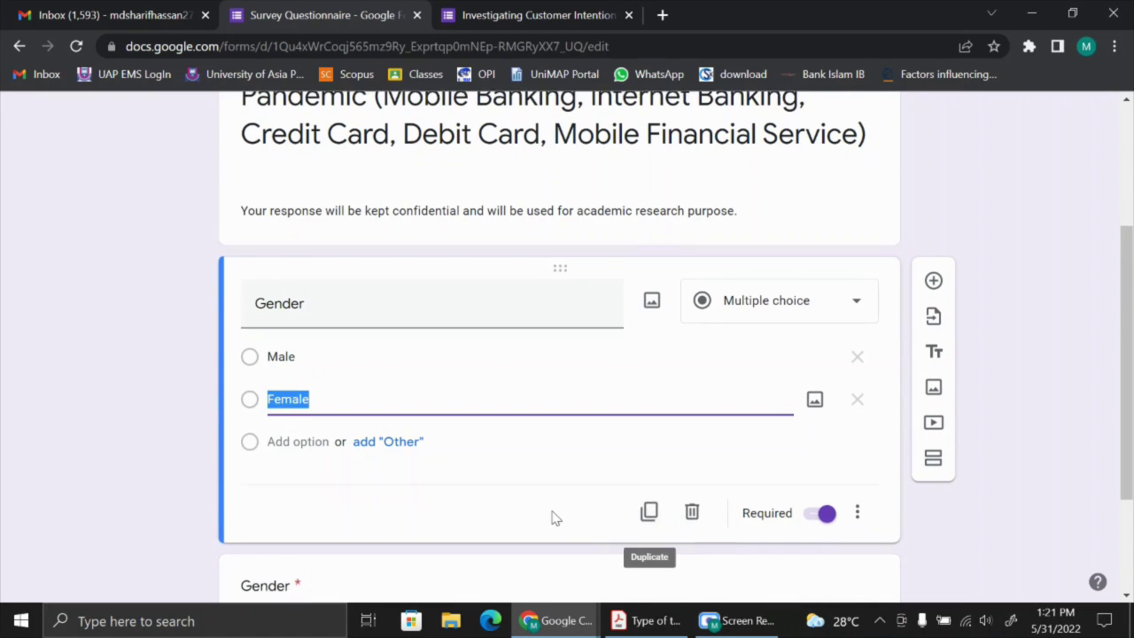
left_click(445, 457)
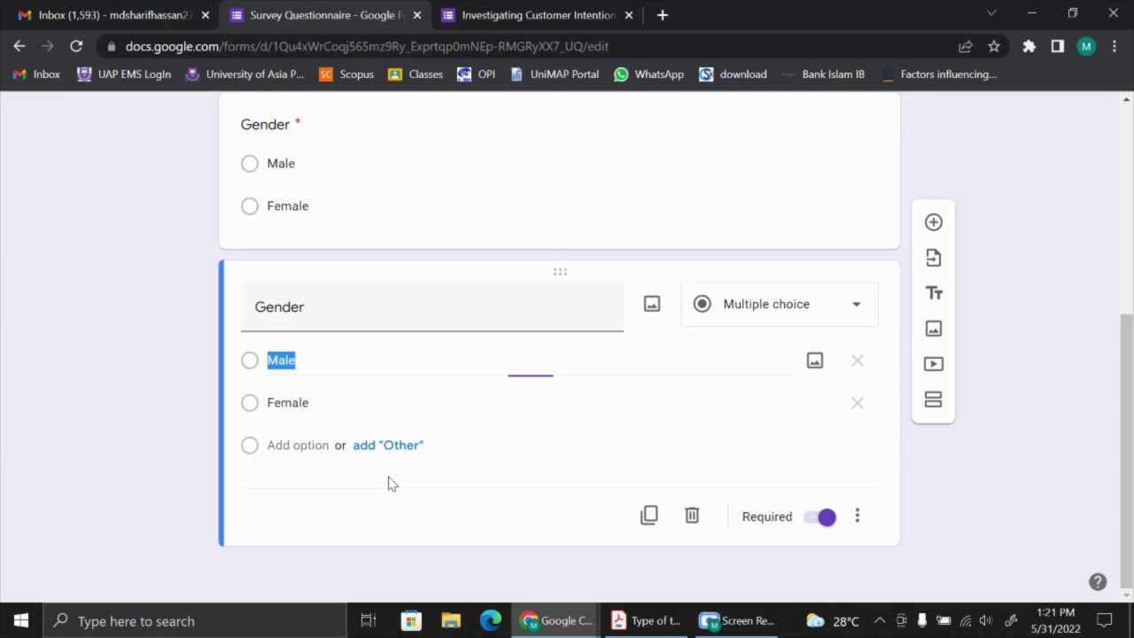
scroll(417, 266, "up", 1)
scroll(423, 329, "up", 1)
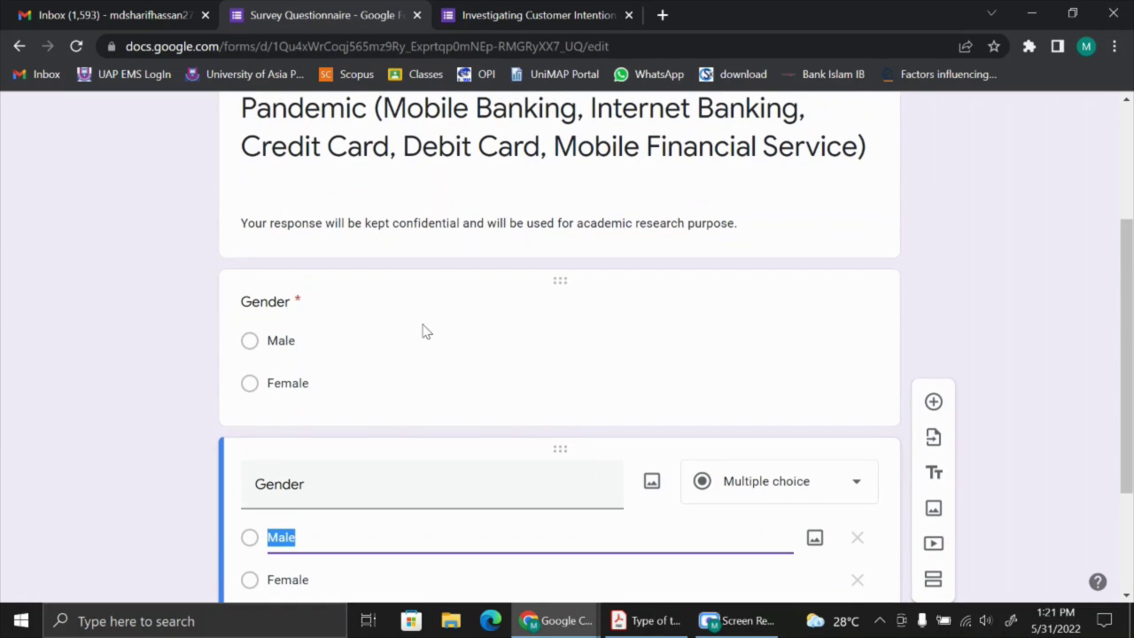
scroll(449, 393, "down", 1)
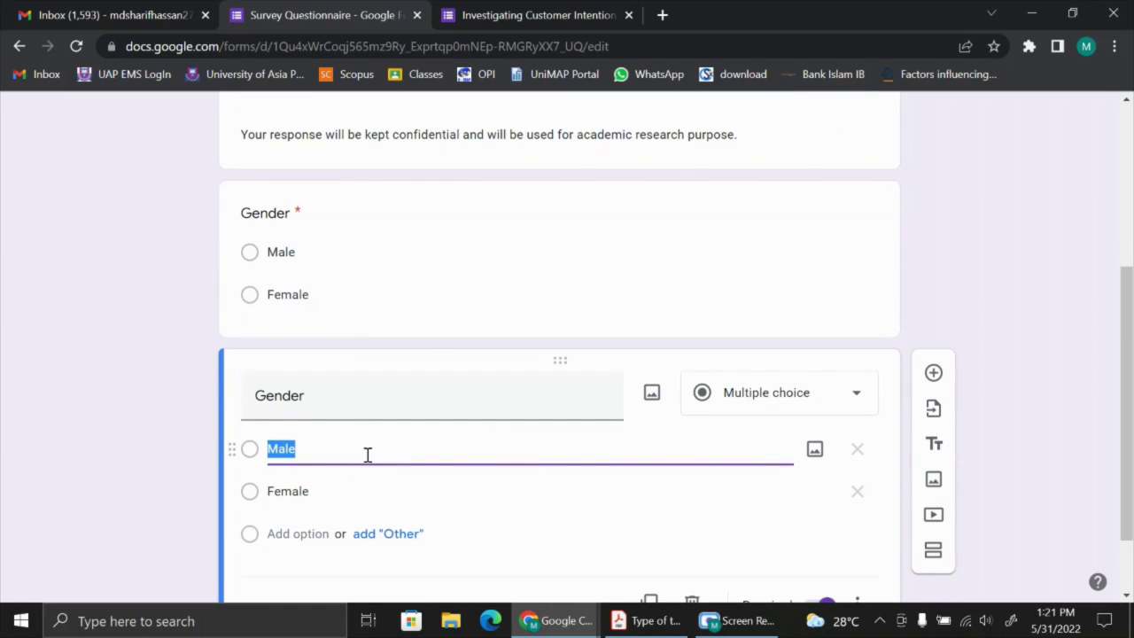
left_click(407, 404)
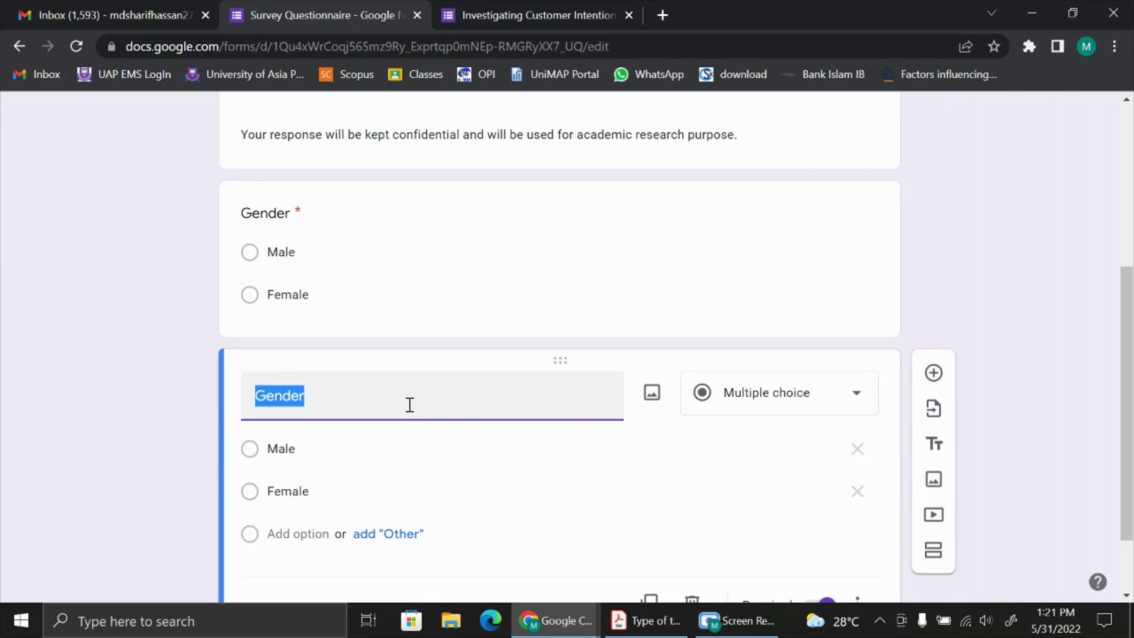
type("Income Leve")
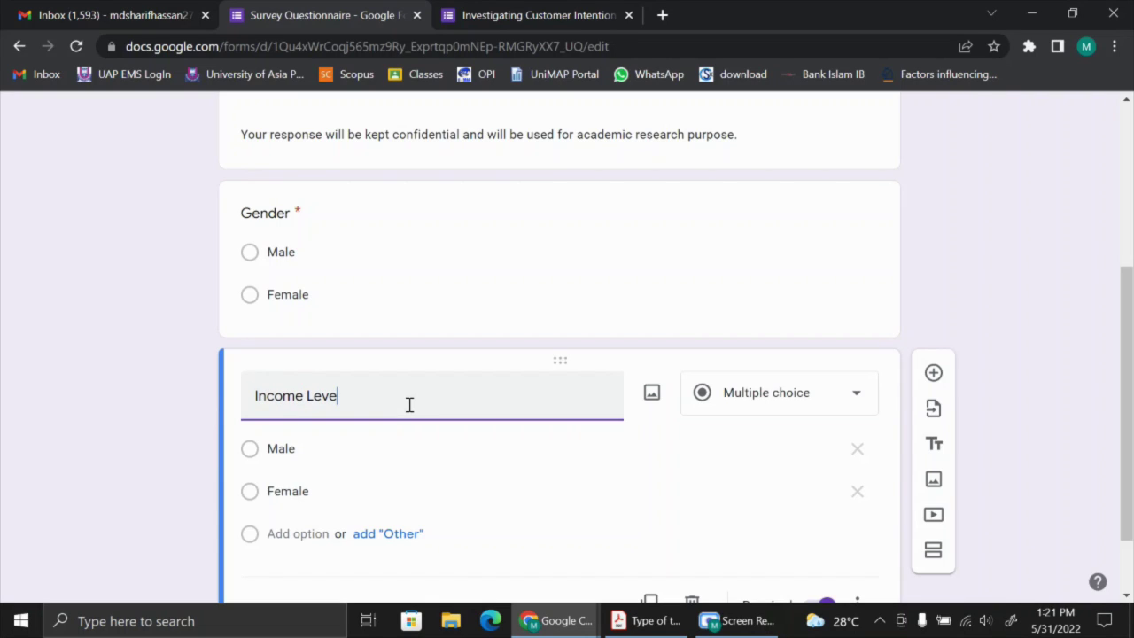
type("l")
left_click(360, 452)
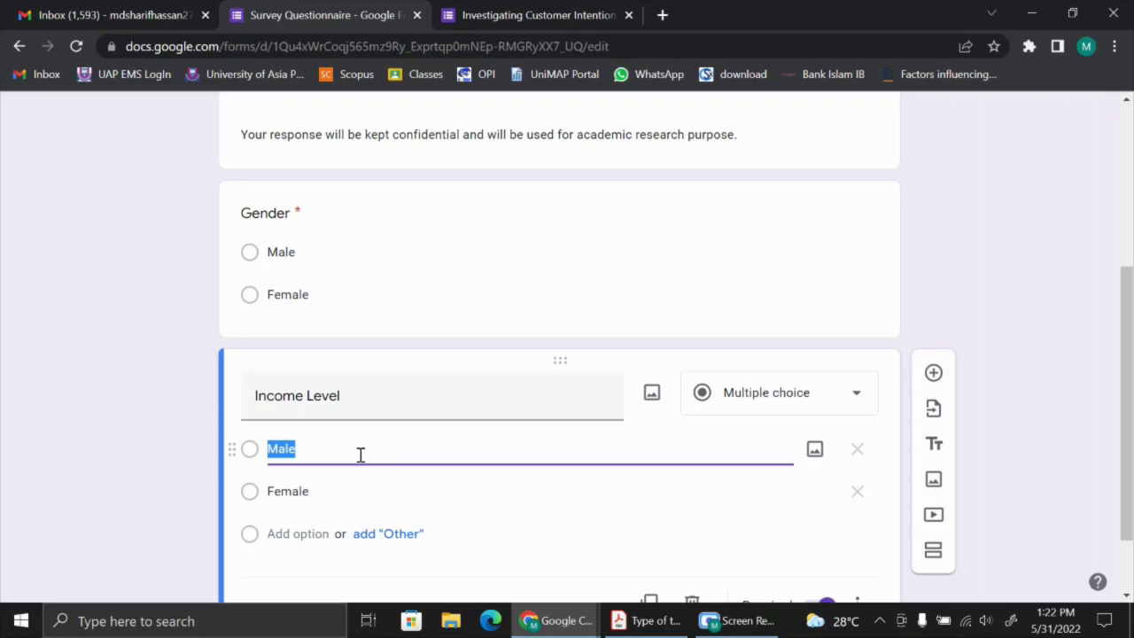
type("50000")
key("BackSpace")
key("BackSpace")
key("BackSpace")
key("BackSpace")
key("BackSpace")
type("0-25000")
key("Return")
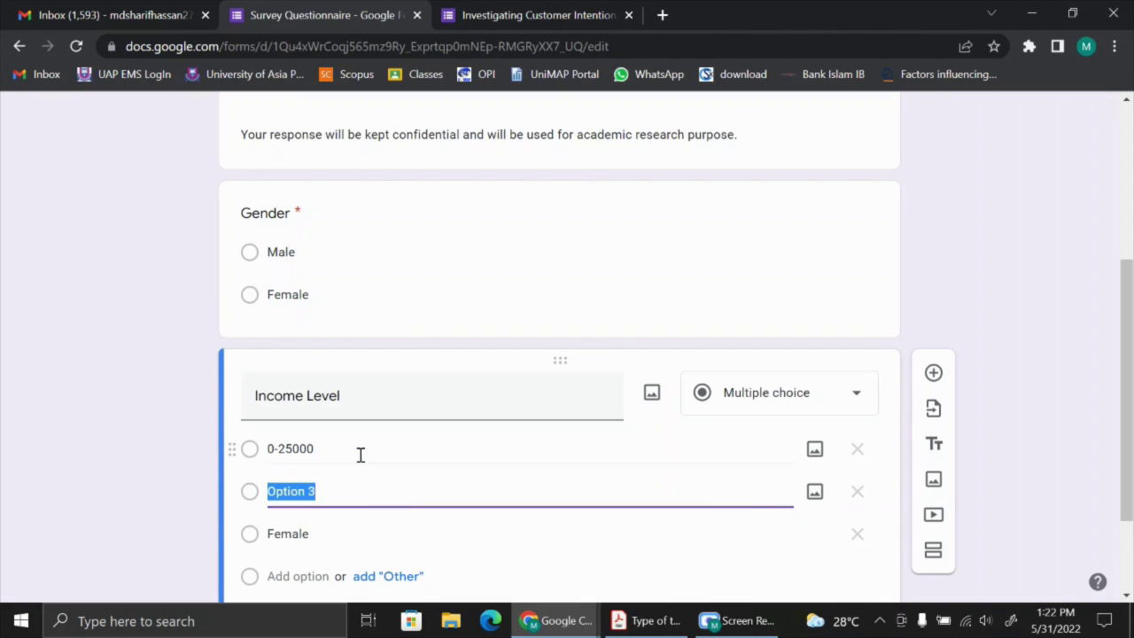
type("2500")
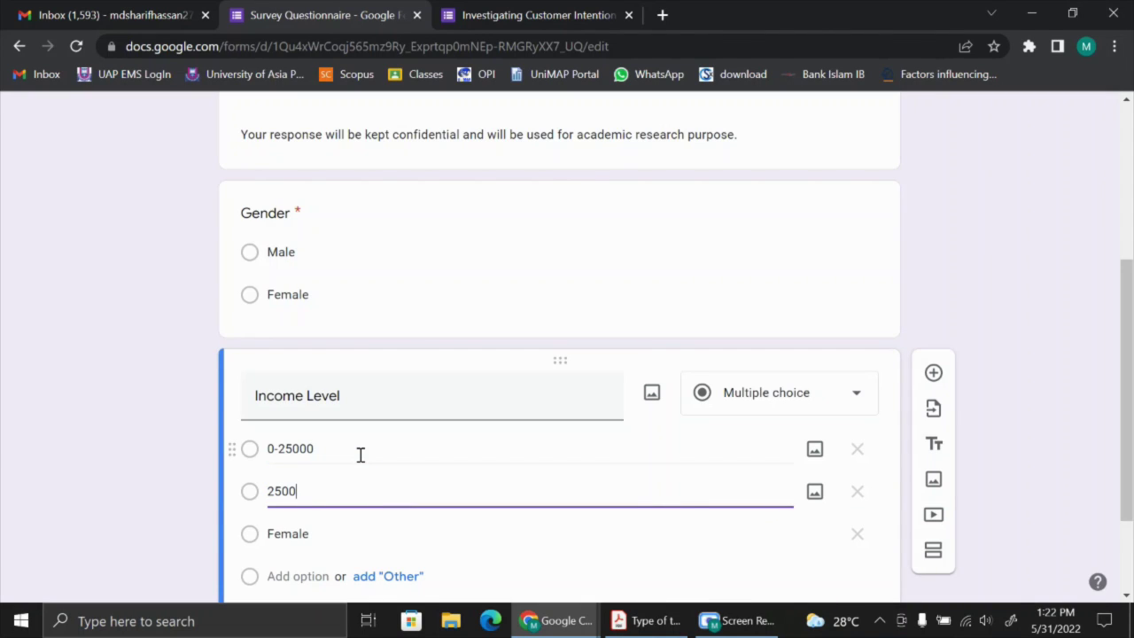
type("0-50000")
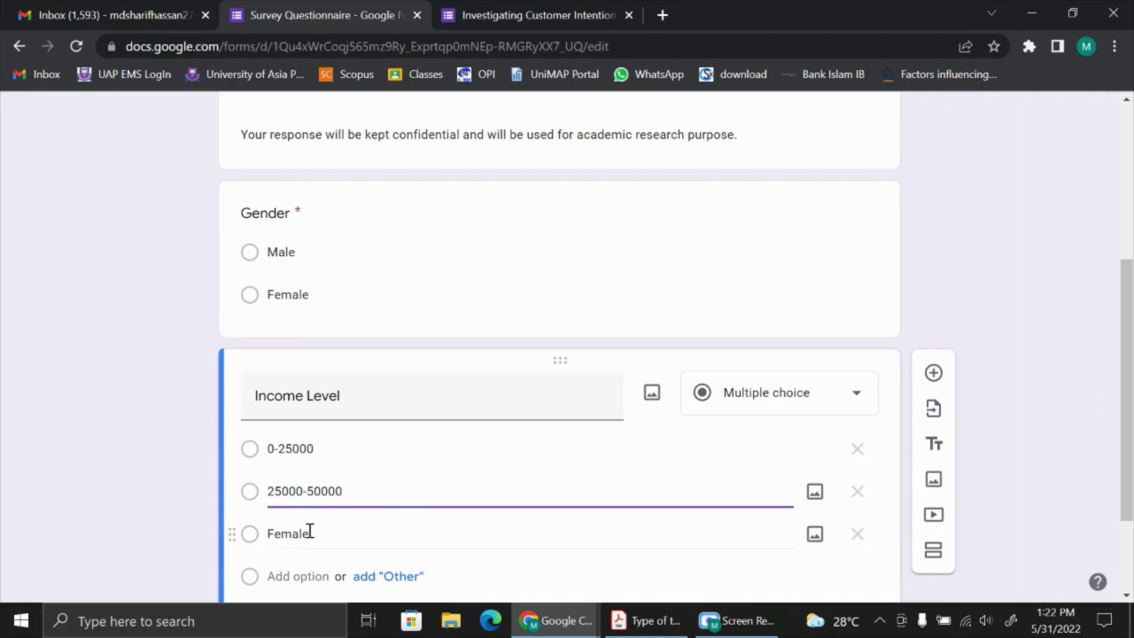
left_click(404, 543)
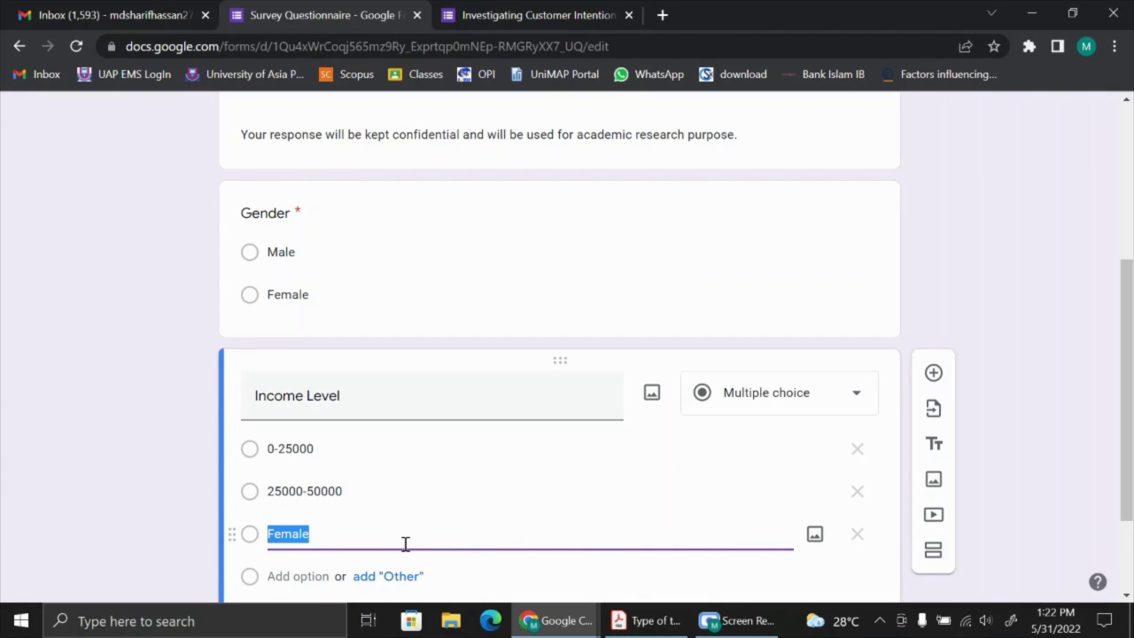
type("50-")
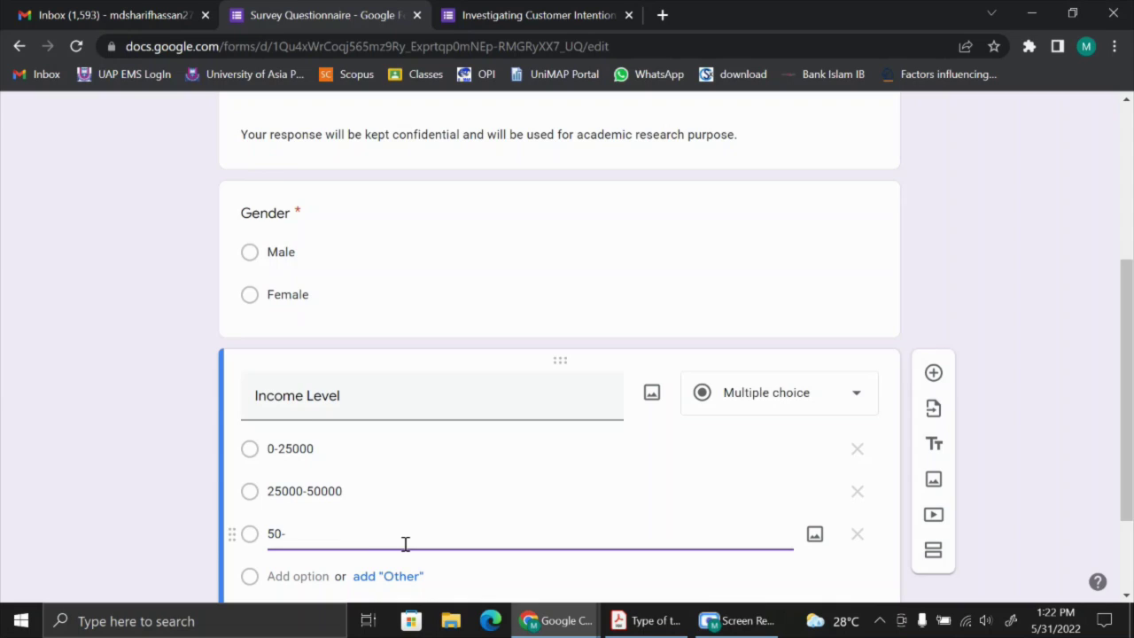
type("--000-75000")
key("Return")
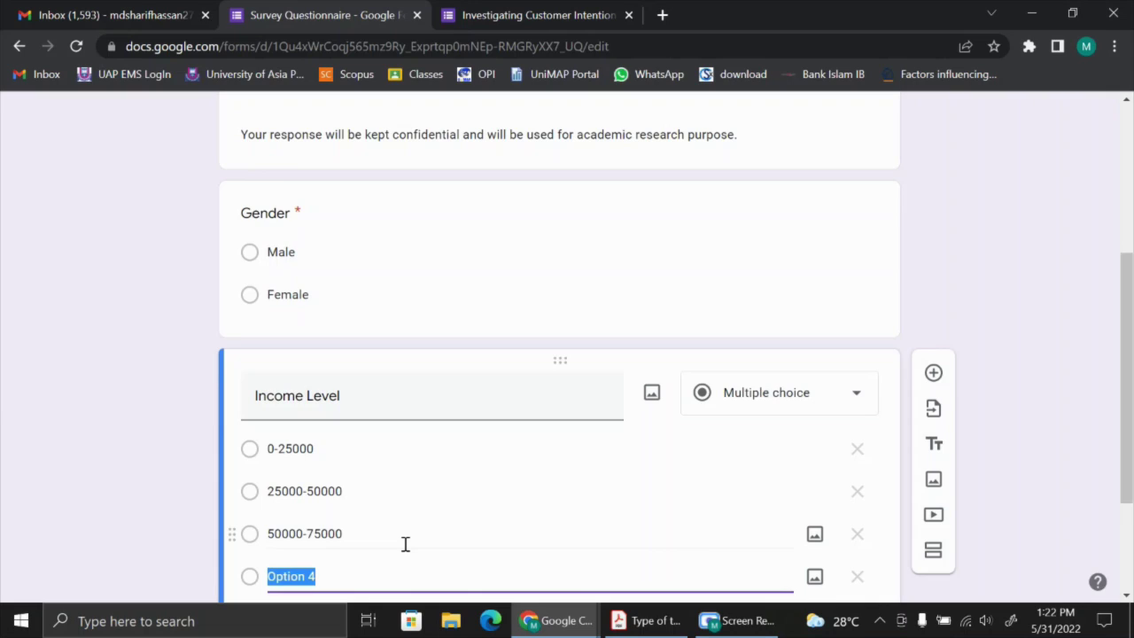
type("750000")
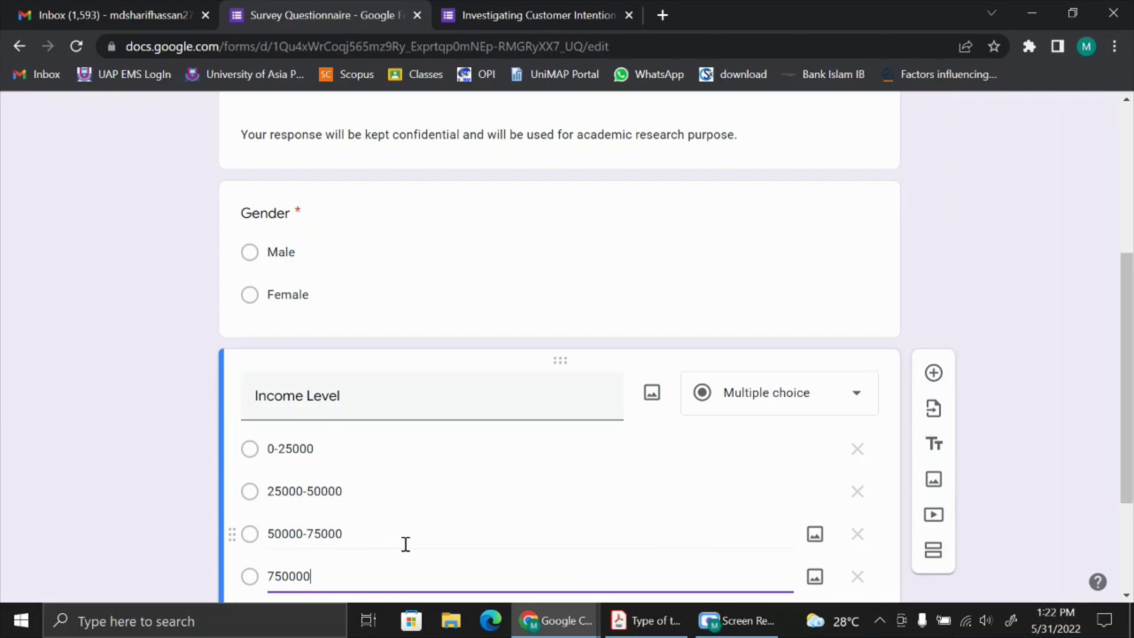
key("BackSpace")
type("-100000")
Duplicate the Income Level question and retitle the copy "Education Level".
scroll(415, 491, "down", 3)
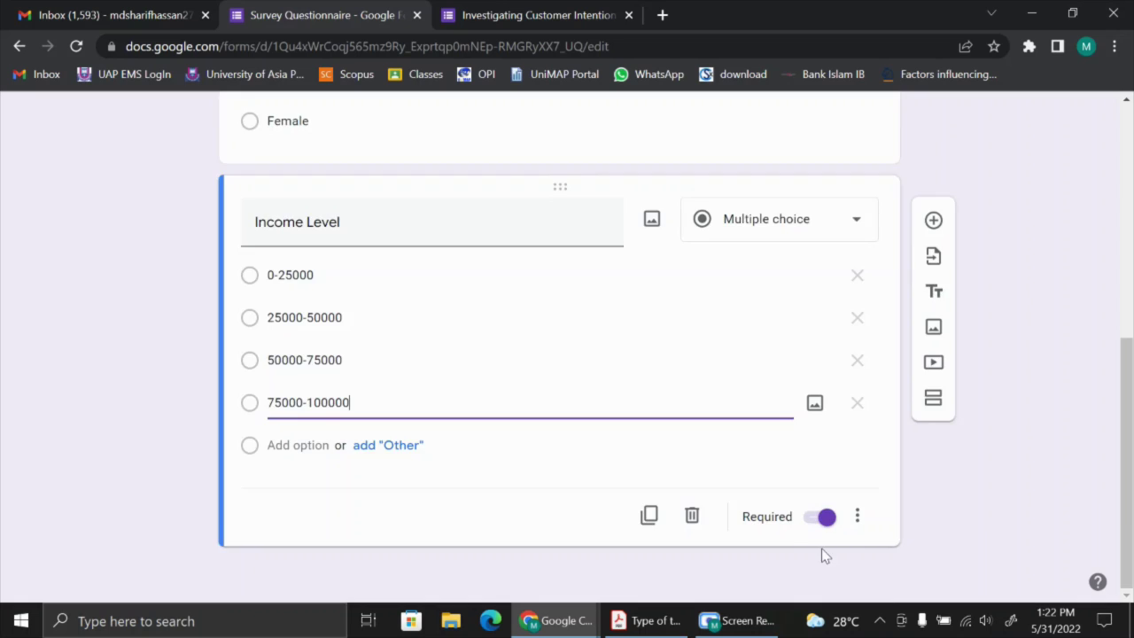
scroll(821, 548, "up", 3)
scroll(400, 478, "down", 2)
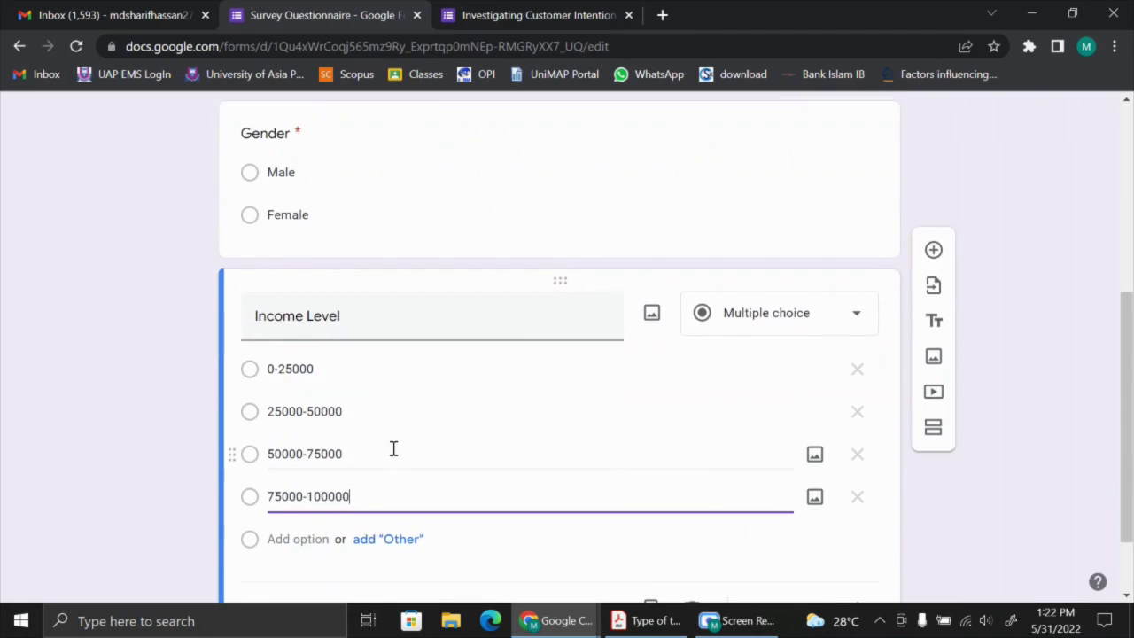
scroll(567, 499, "down", 1)
scroll(526, 256, "up", 2)
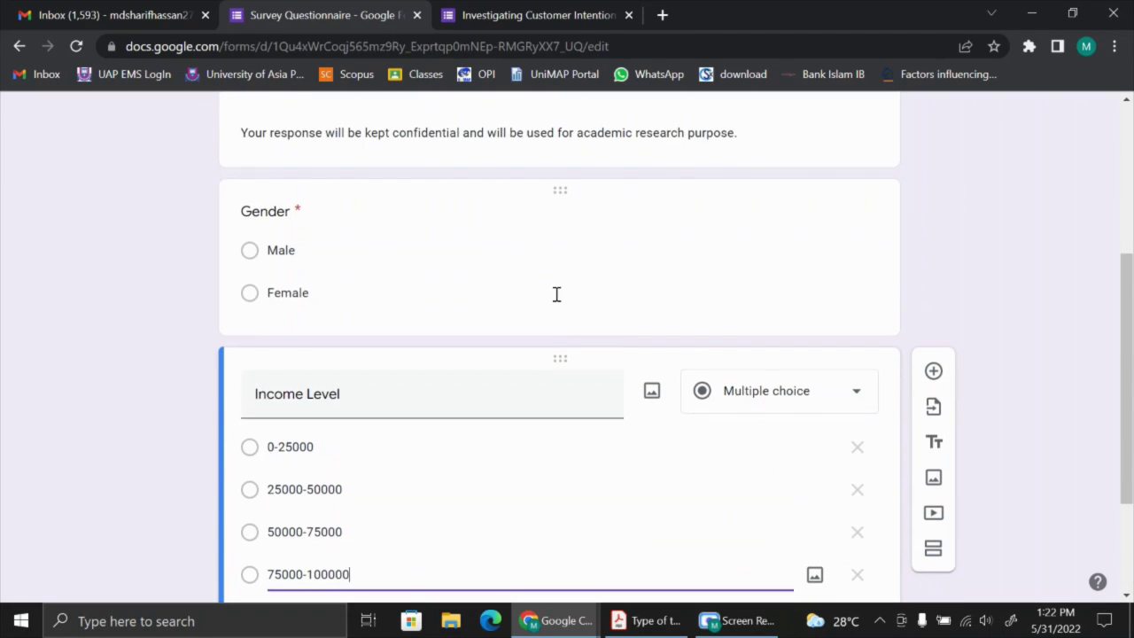
scroll(556, 294, "down", 2)
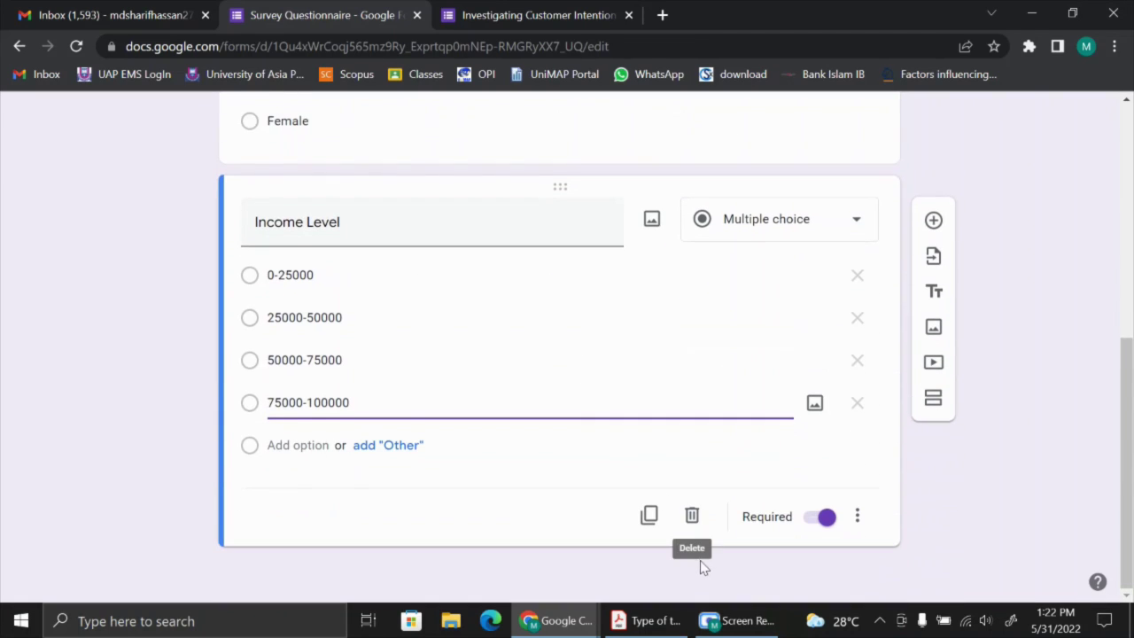
left_click(649, 523)
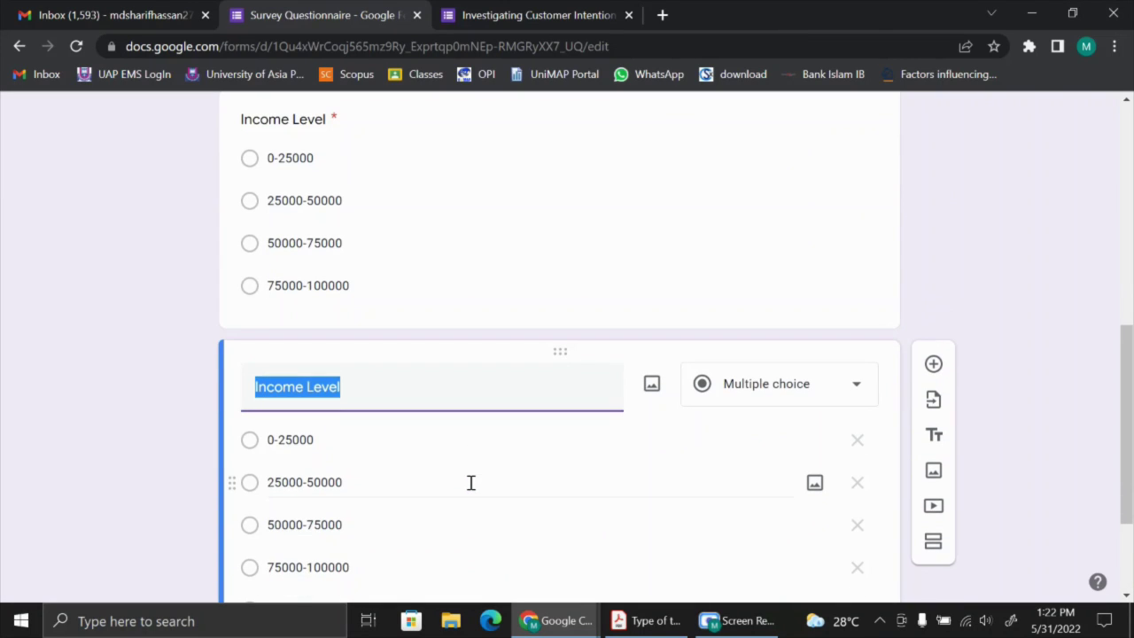
type("Education")
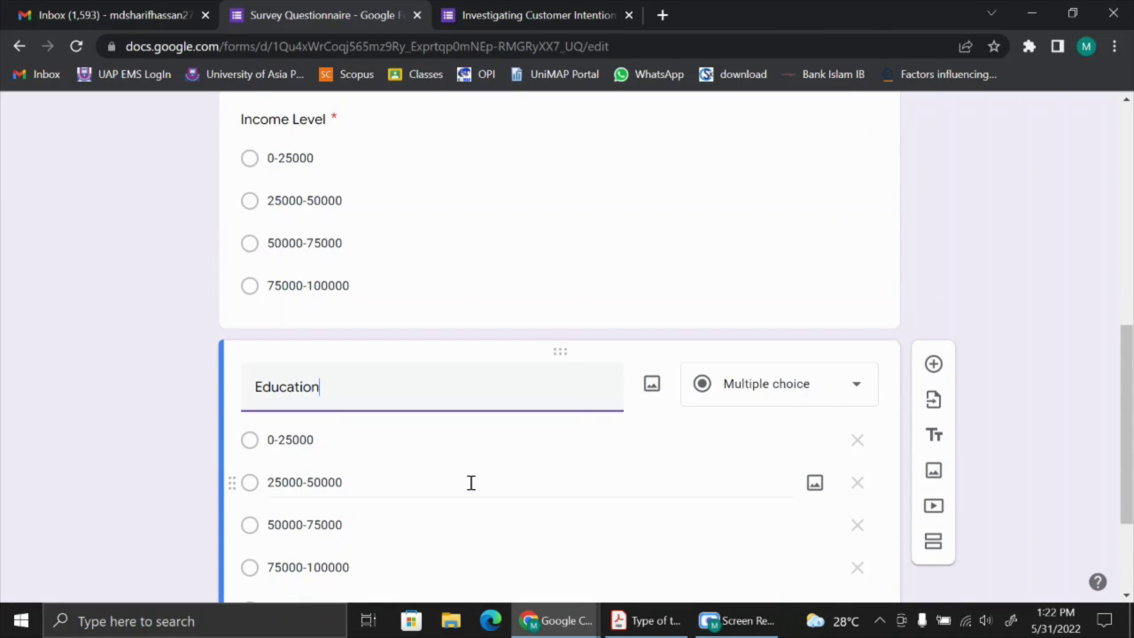
type(" Level")
Replace the first two options of the Education Level question with "O levels" and "A levels".
scroll(390, 425, "down", 2)
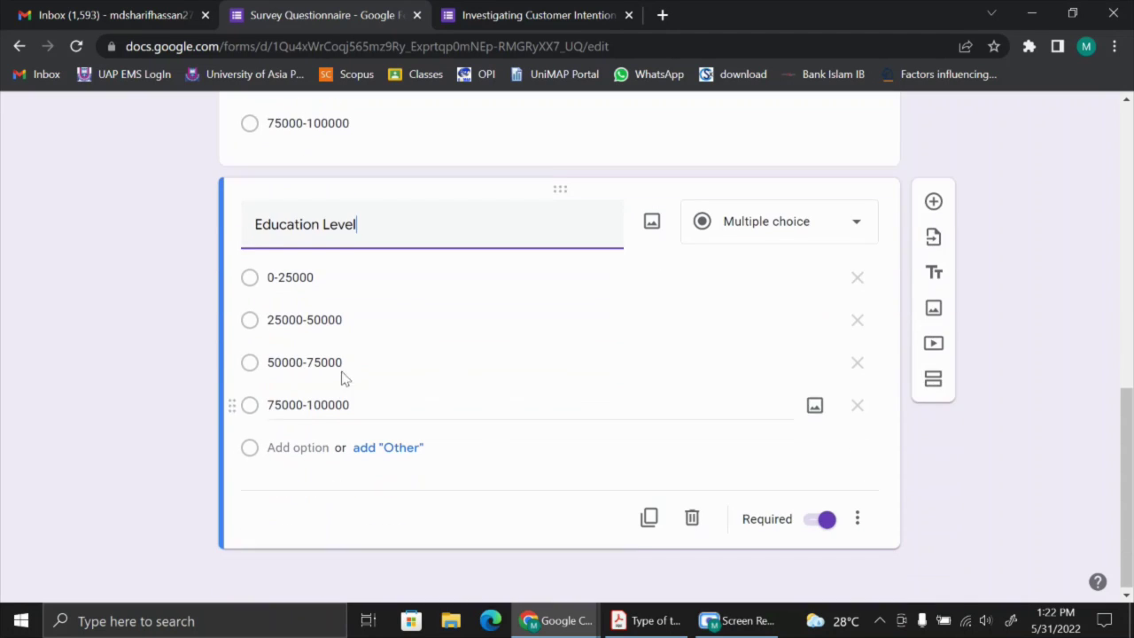
left_click(363, 280)
type("0")
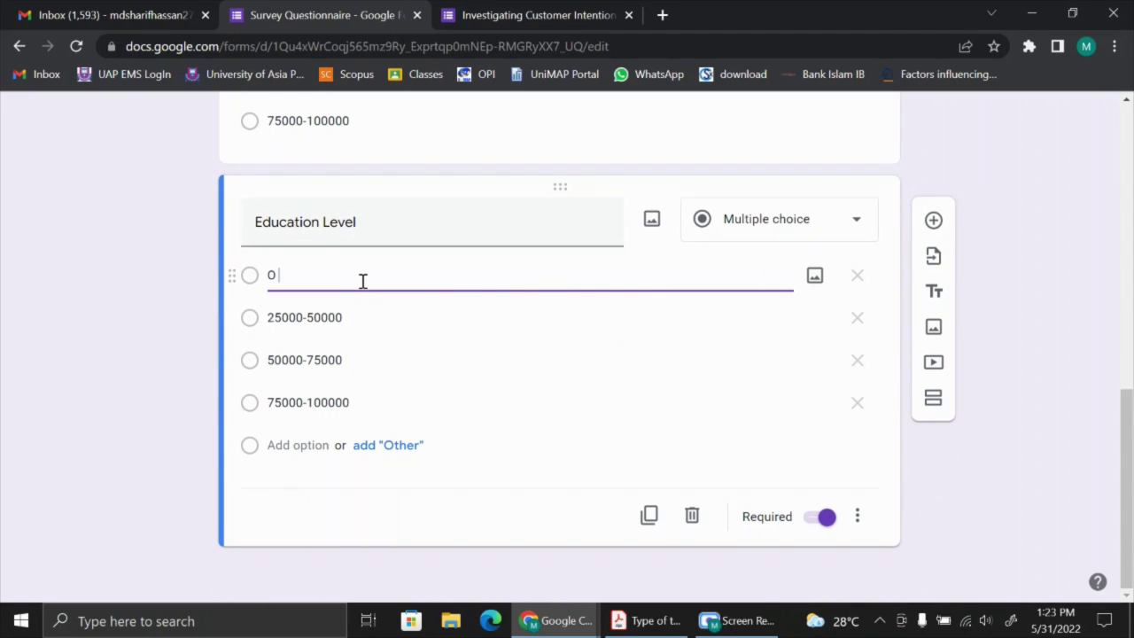
type(" levels")
left_click(359, 321)
type("A leve")
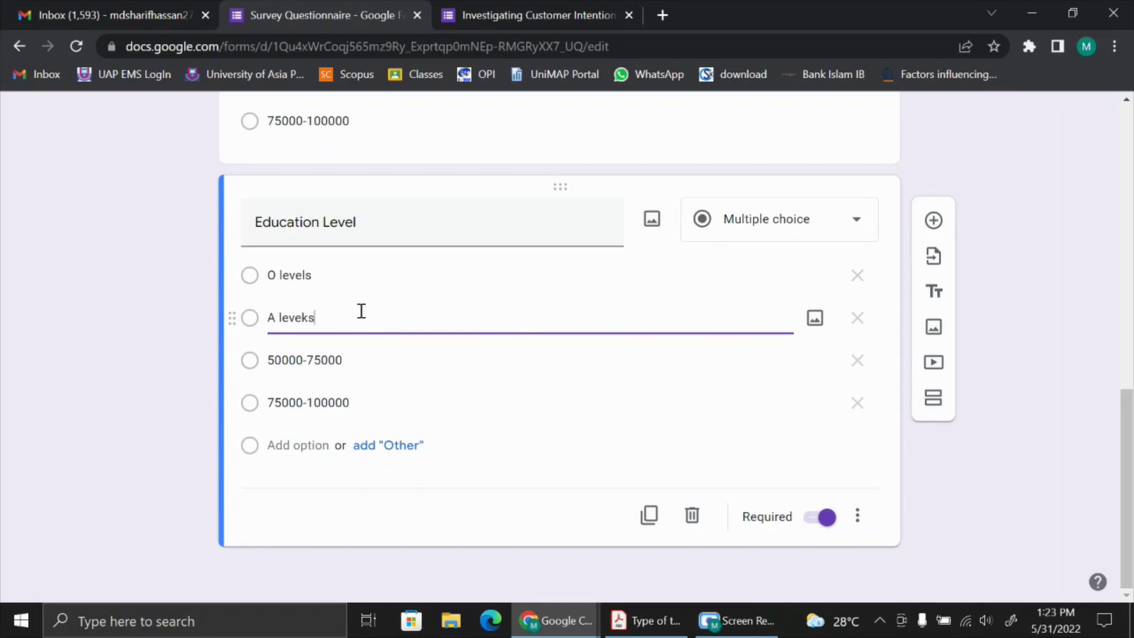
type("ls")
Replace the last two options of the Education Level question with "Graduation" and "Post Graduation".
left_click(370, 358)
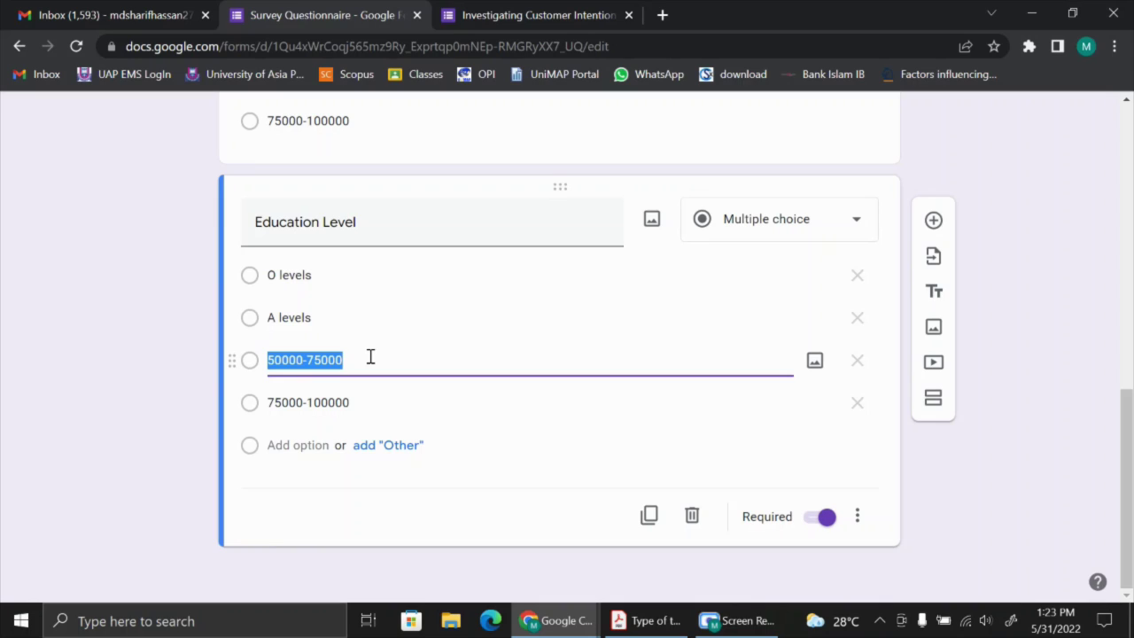
type("Graduate")
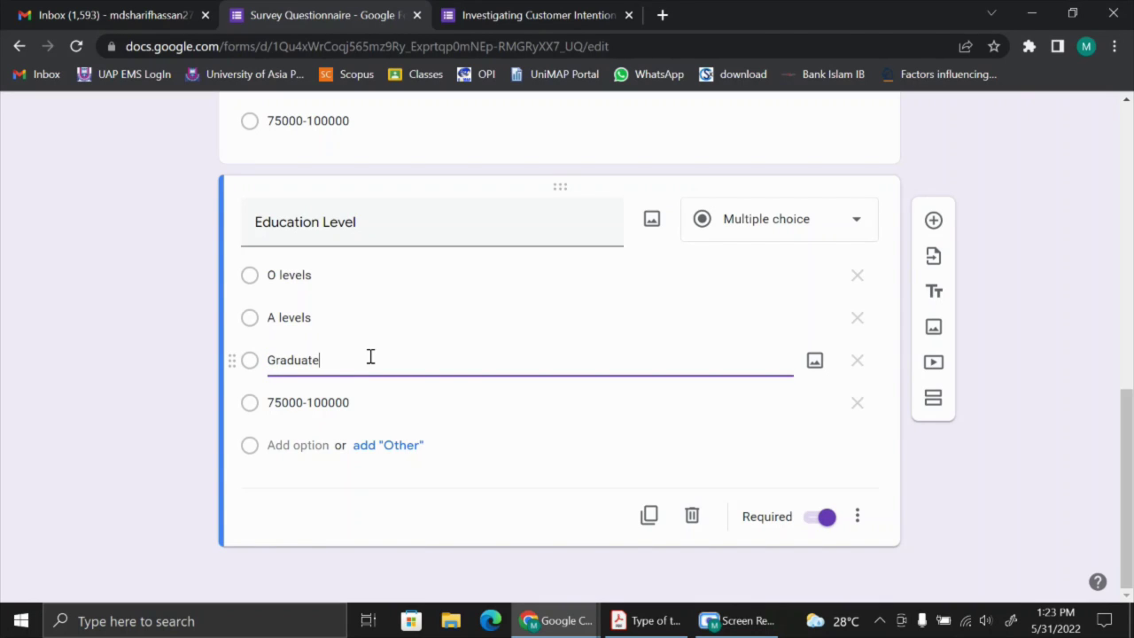
key("BackSpace")
type("ion")
left_click(442, 400)
type("Post")
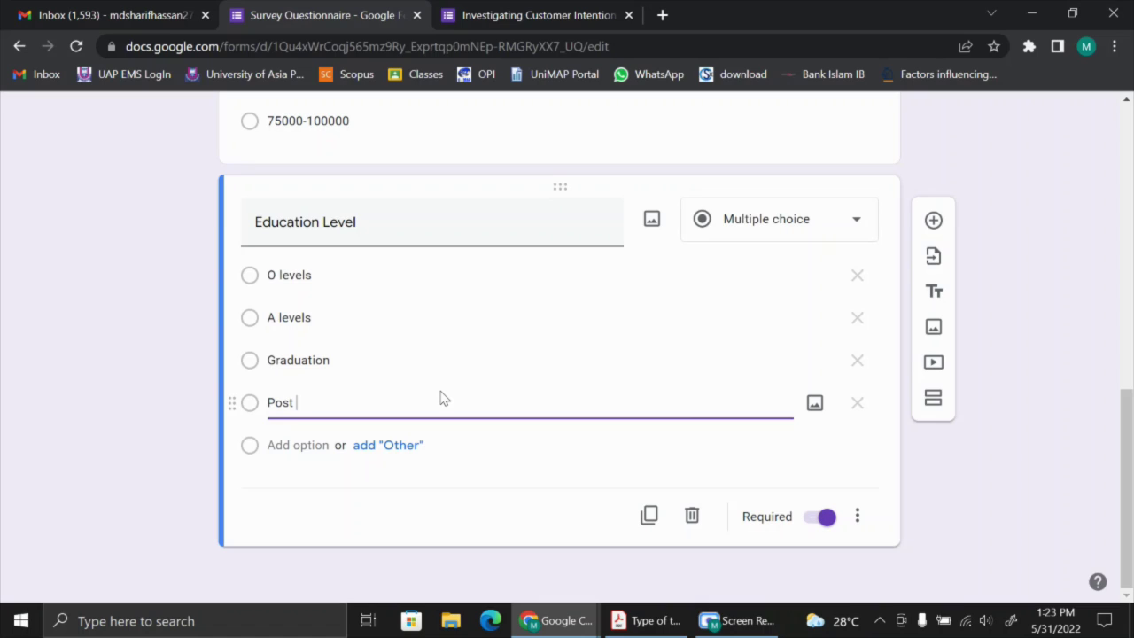
type(" Graduation")
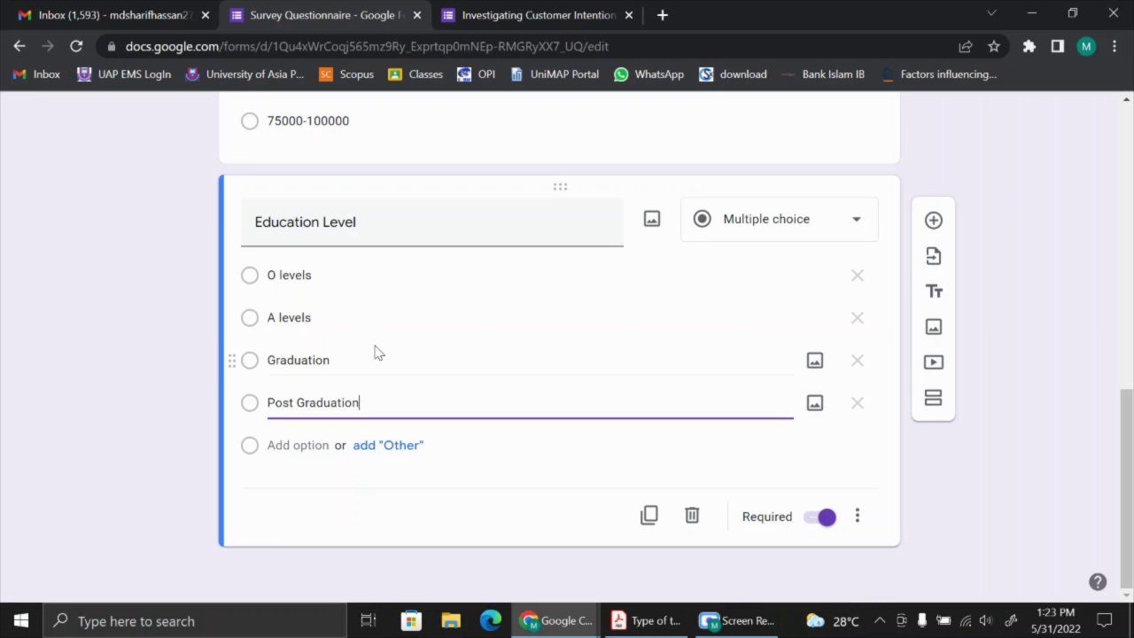
Review the form's title and demographic questions, and duplicate the Education Level question.
scroll(359, 426, "up", 4)
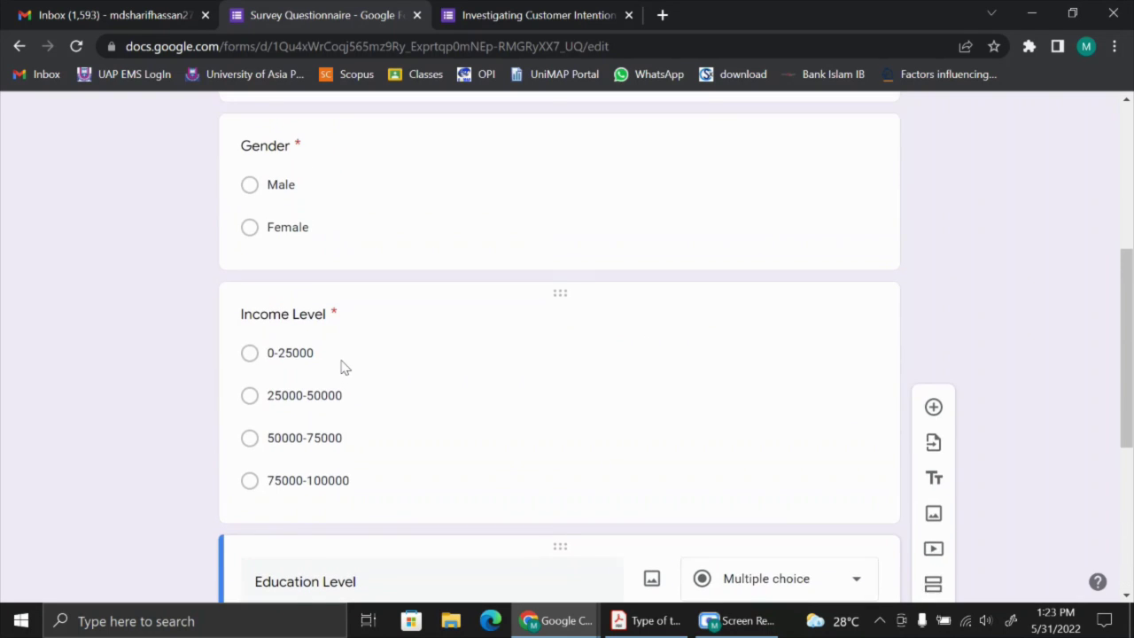
scroll(343, 367, "up", 4)
scroll(337, 390, "down", 5)
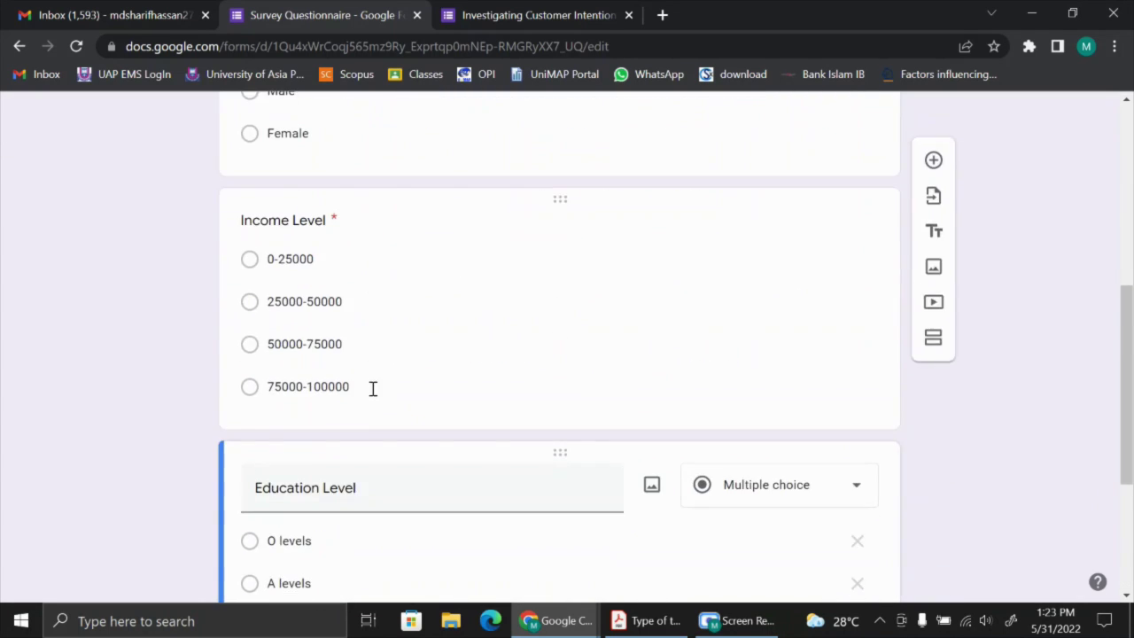
scroll(373, 388, "down", 3)
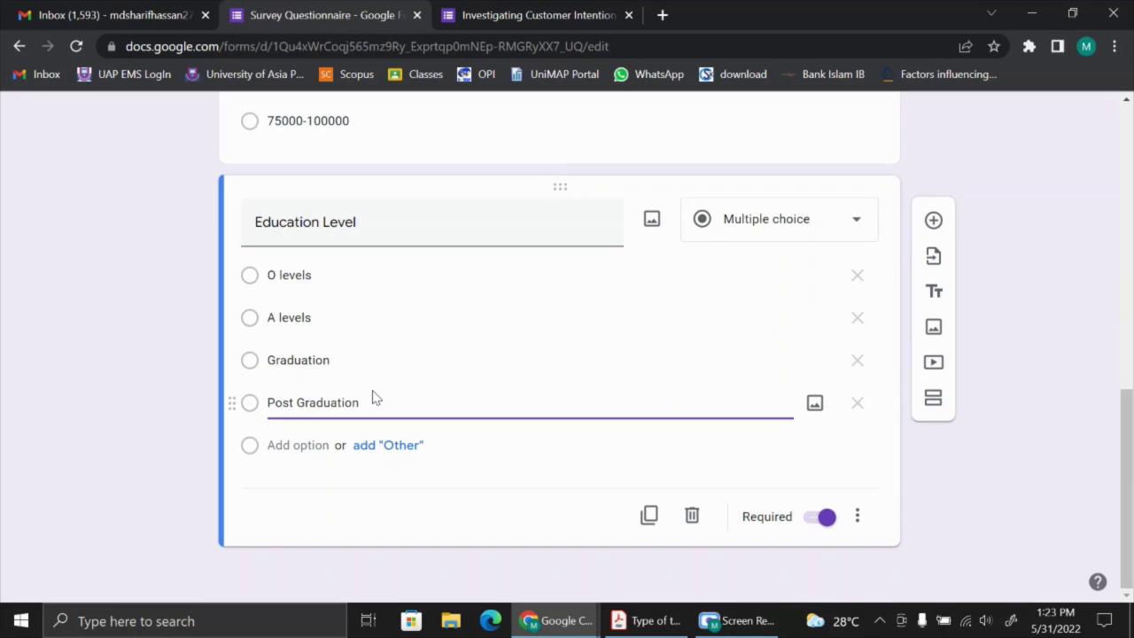
scroll(373, 399, "up", 7)
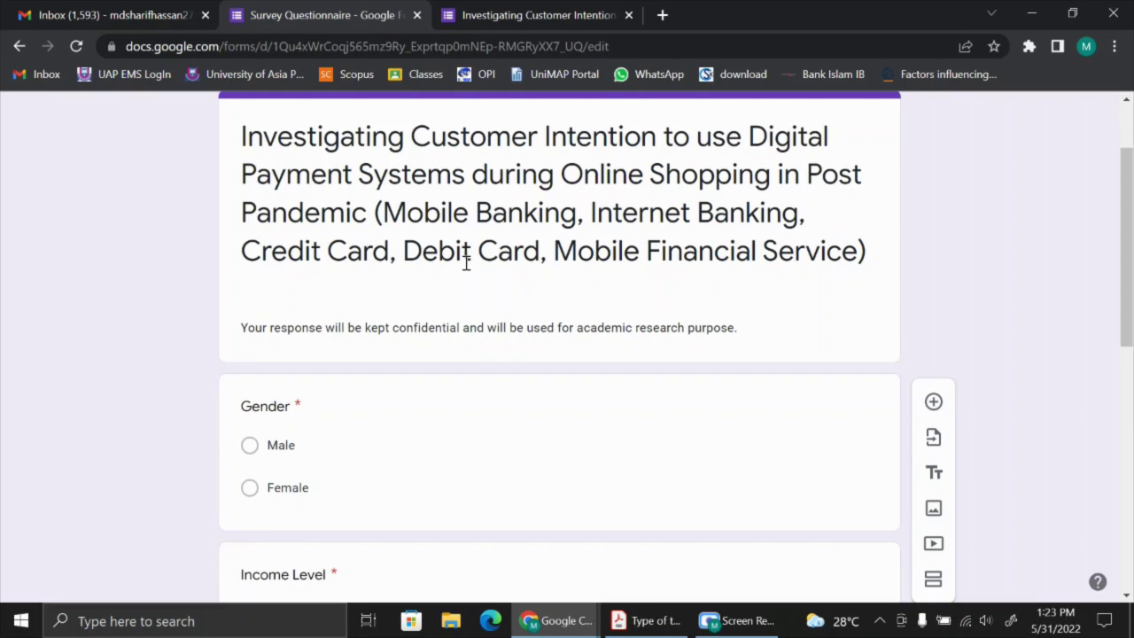
scroll(470, 254, "down", 7)
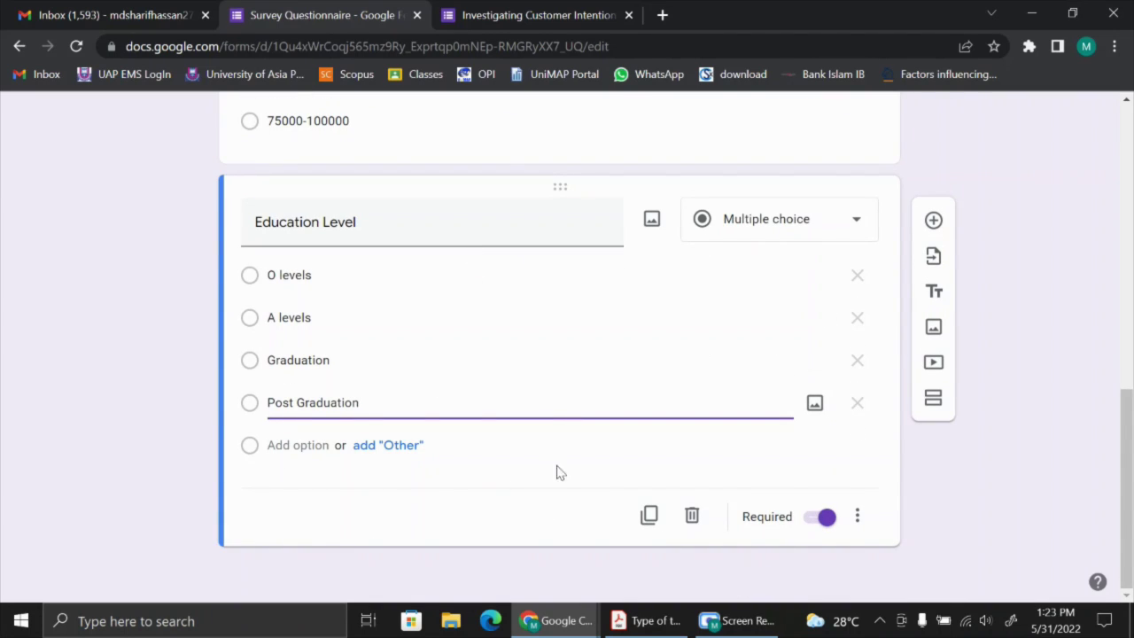
left_click(650, 515)
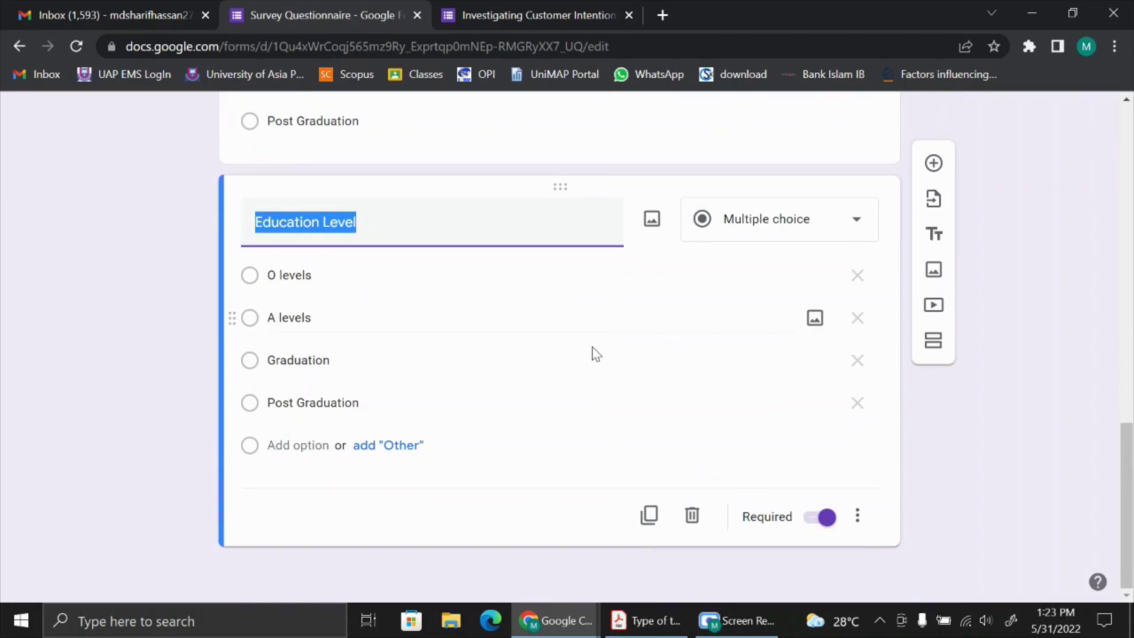
Copy "Digital Payment System is a useful tool for conducting transactions" from the existing Investigating Customer Intention form and paste it as the duplicated question's title.
left_click(525, 15)
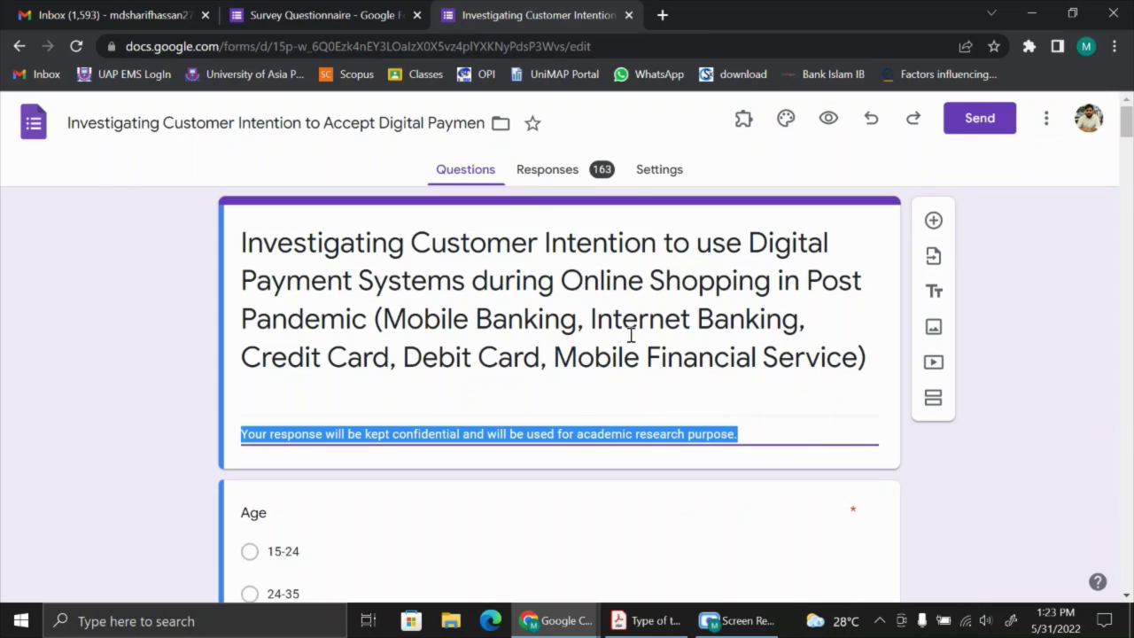
scroll(630, 332, "down", 10)
scroll(582, 344, "down", 10)
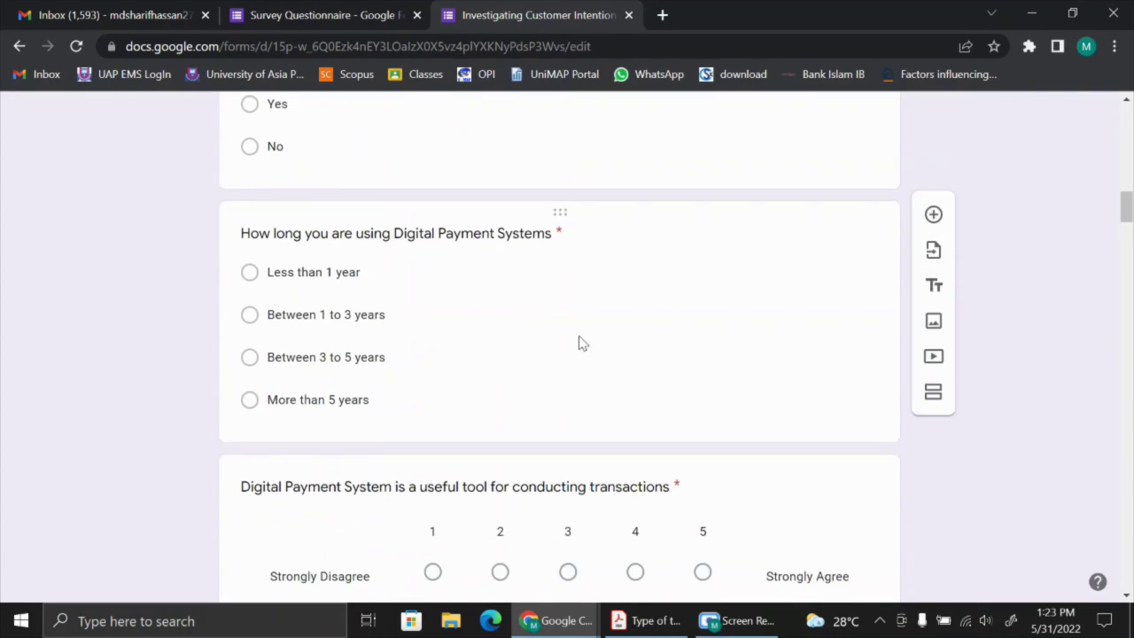
scroll(549, 337, "up", 3)
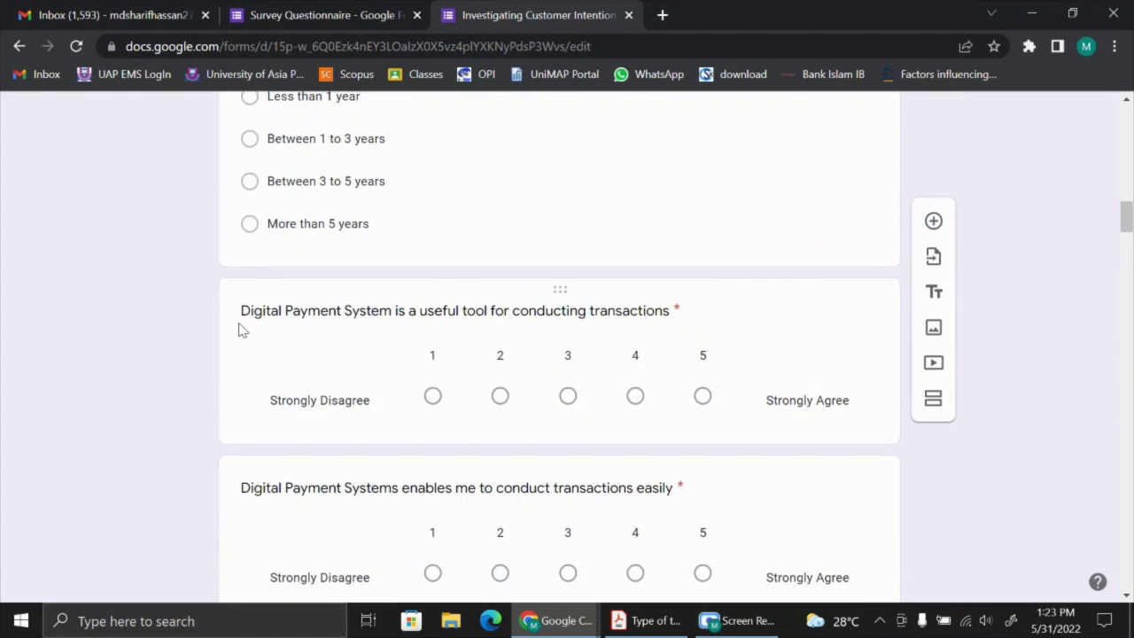
left_click(246, 310)
key("ctrl+c")
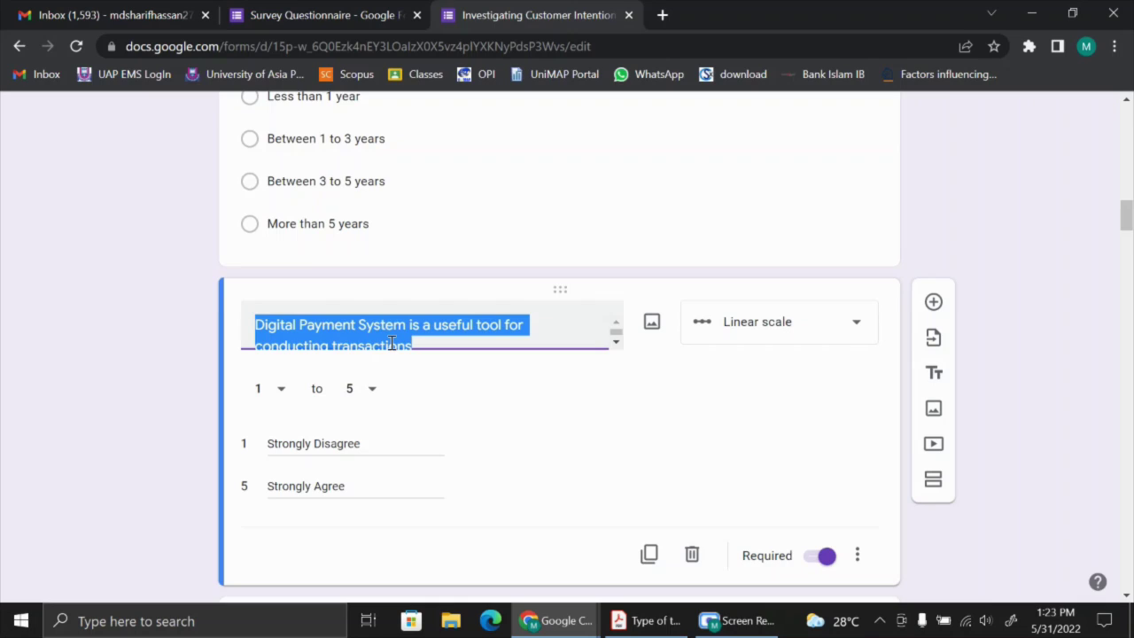
left_click(316, 15)
key("ctrl+v")
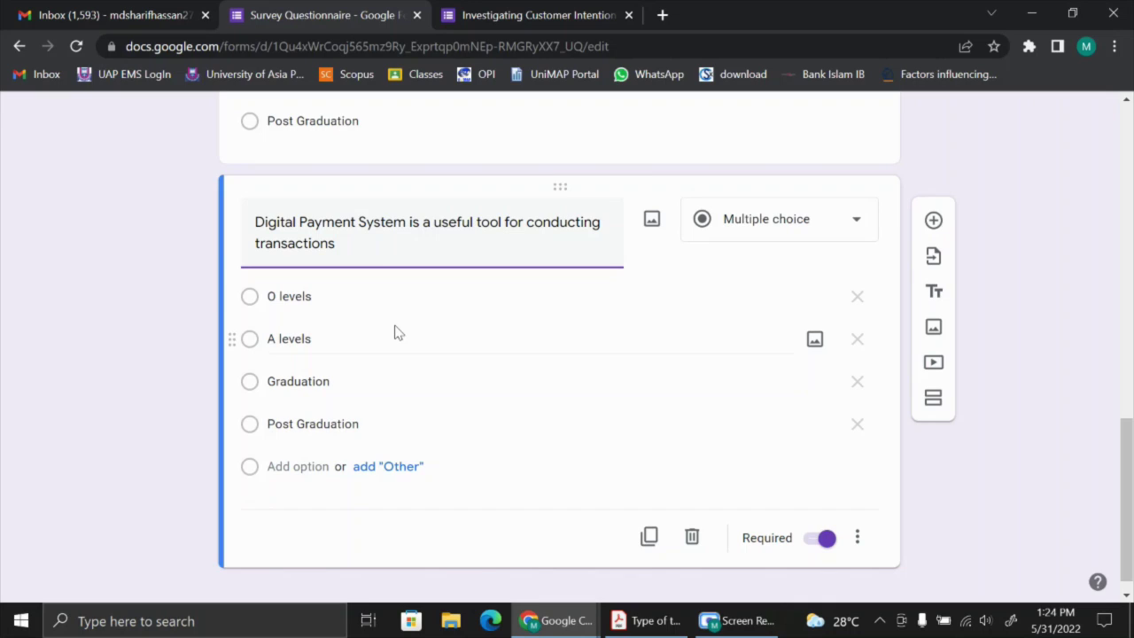
Change the digital payment usefulness question to a Linear scale and check the choices for its upper limit, keeping 5.
left_click(824, 230)
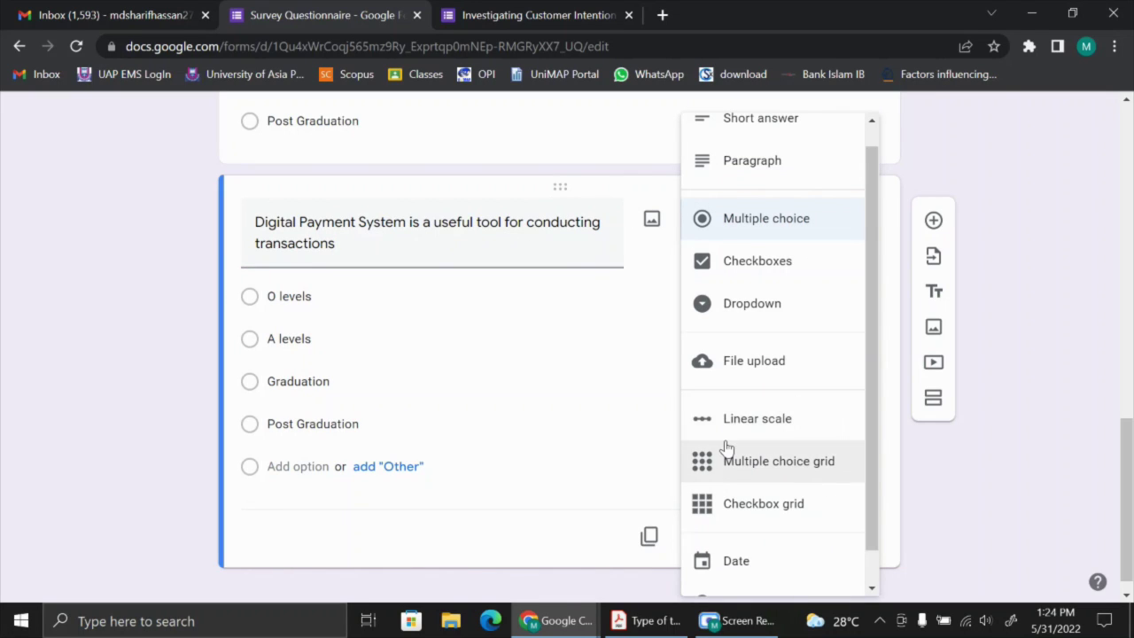
left_click(634, 286)
left_click(813, 239)
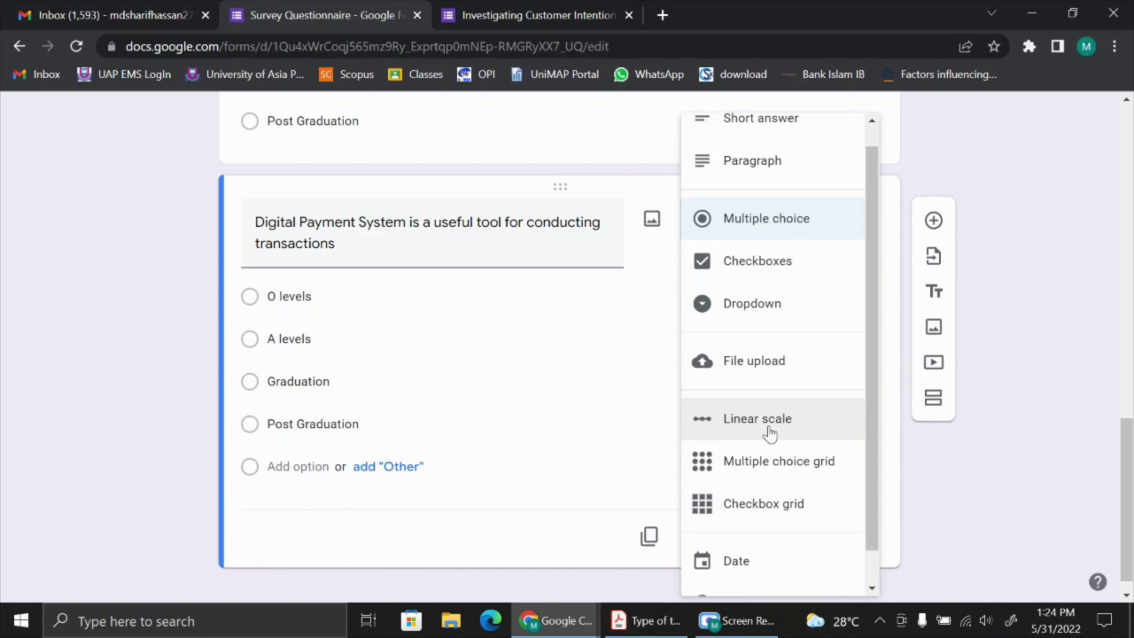
left_click(757, 418)
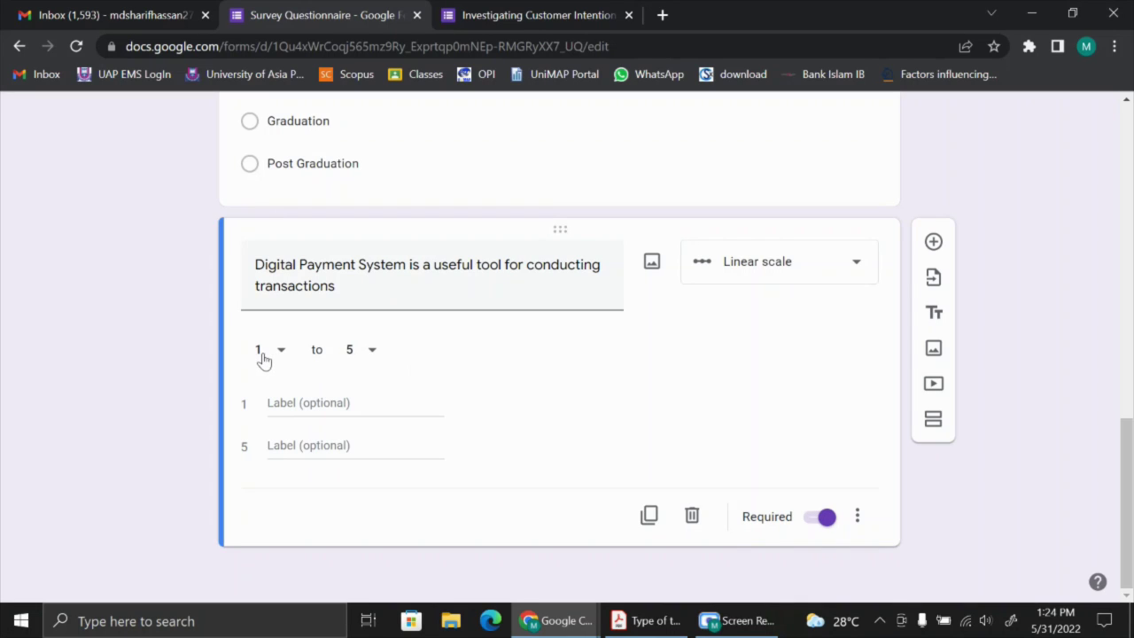
left_click(372, 351)
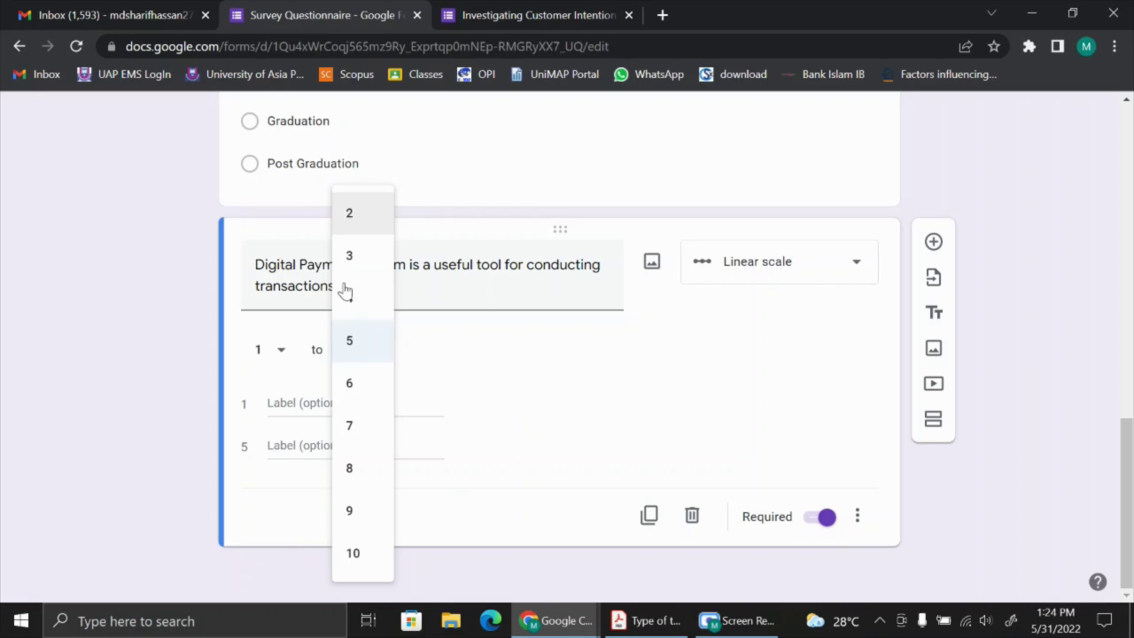
left_click(535, 400)
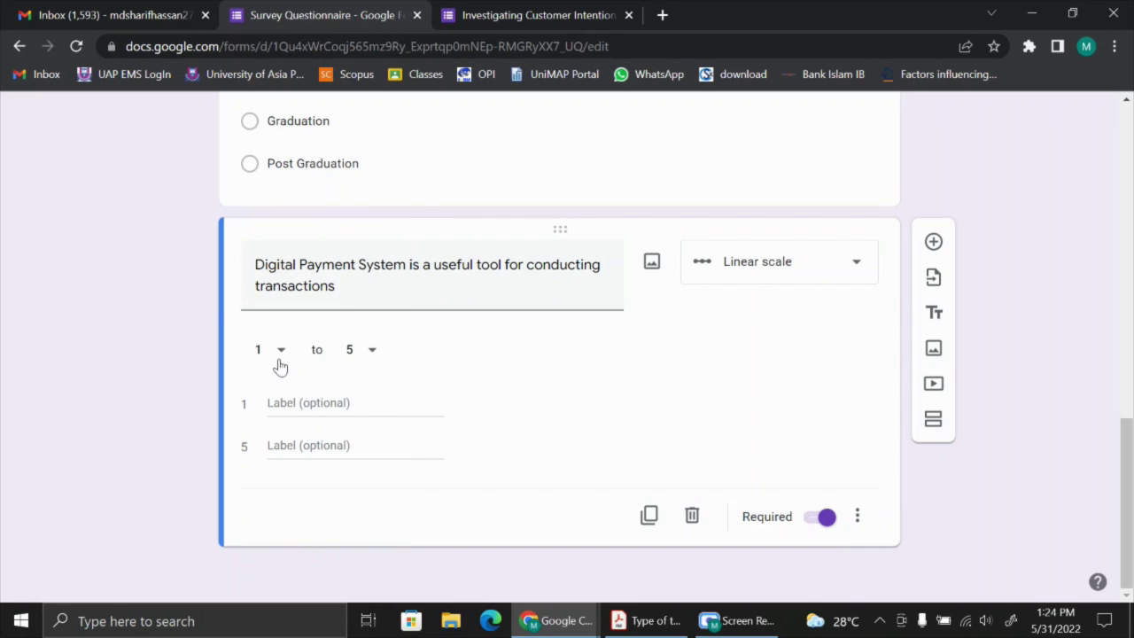
Label the digital payment usefulness scale's lower end "Strongly Disagree" and its upper end "Strongly Agree".
left_click(374, 406)
type("Str")
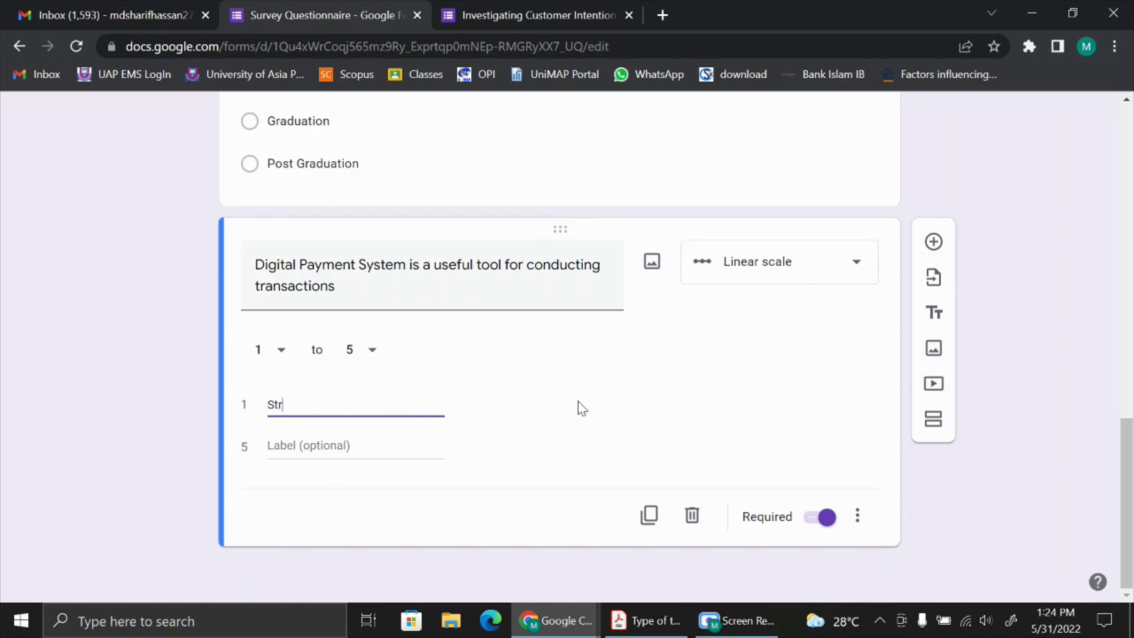
type("ongly Disagree")
left_click(373, 450)
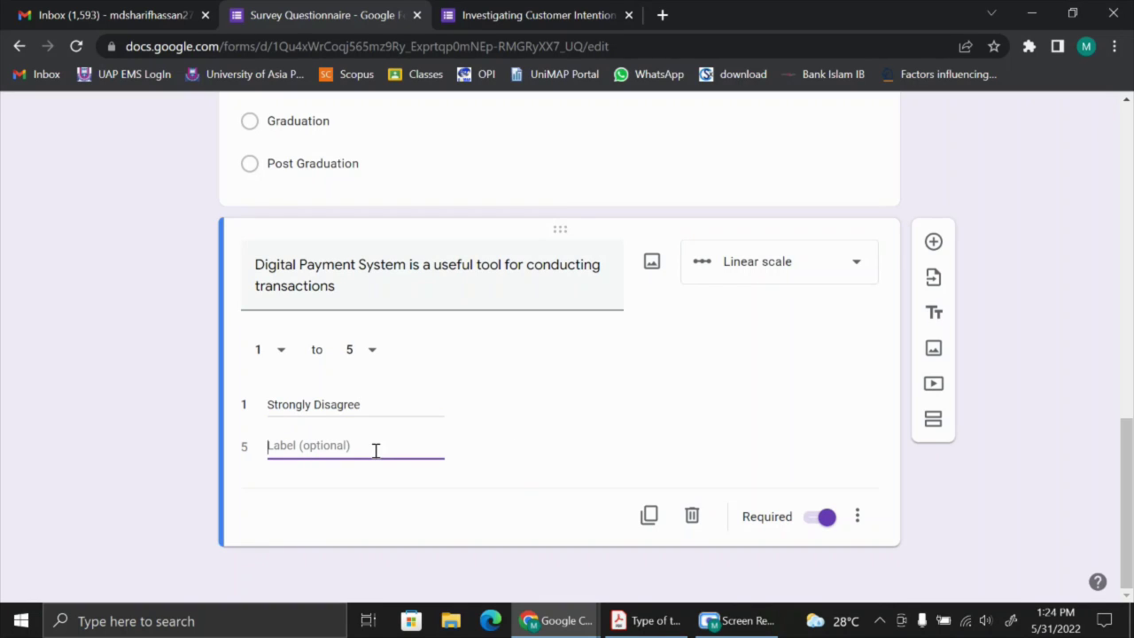
type("Strongl")
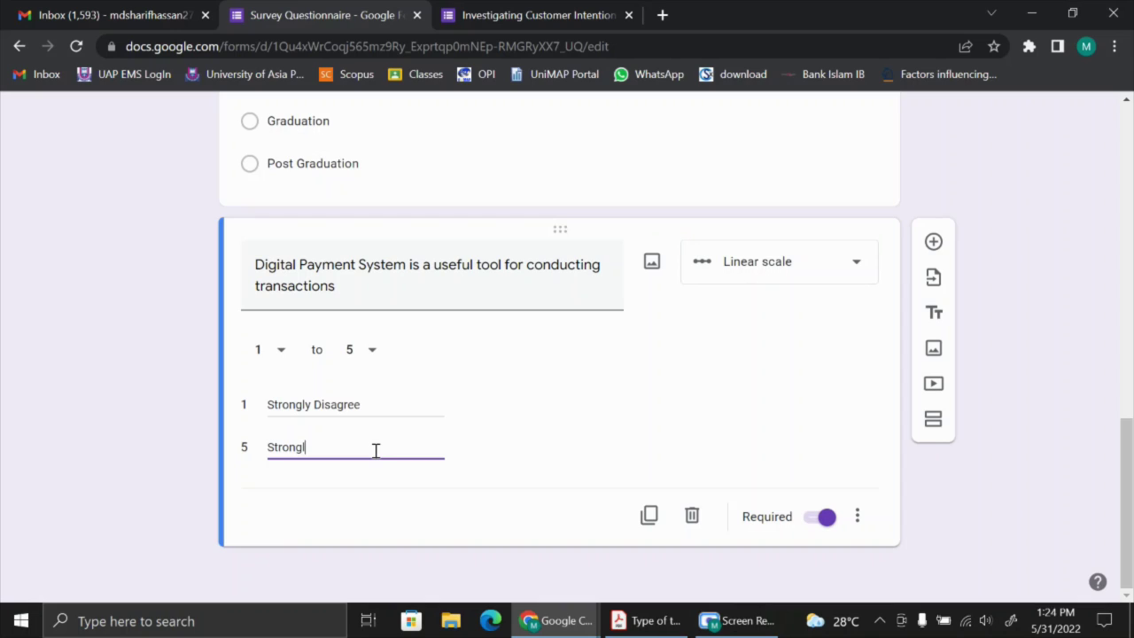
type("y Agree")
Duplicate the question and retitle the copy "I can conduct transactions faster on digital payment systems as compared to cash transactions", copied from the existing form.
left_click(650, 516)
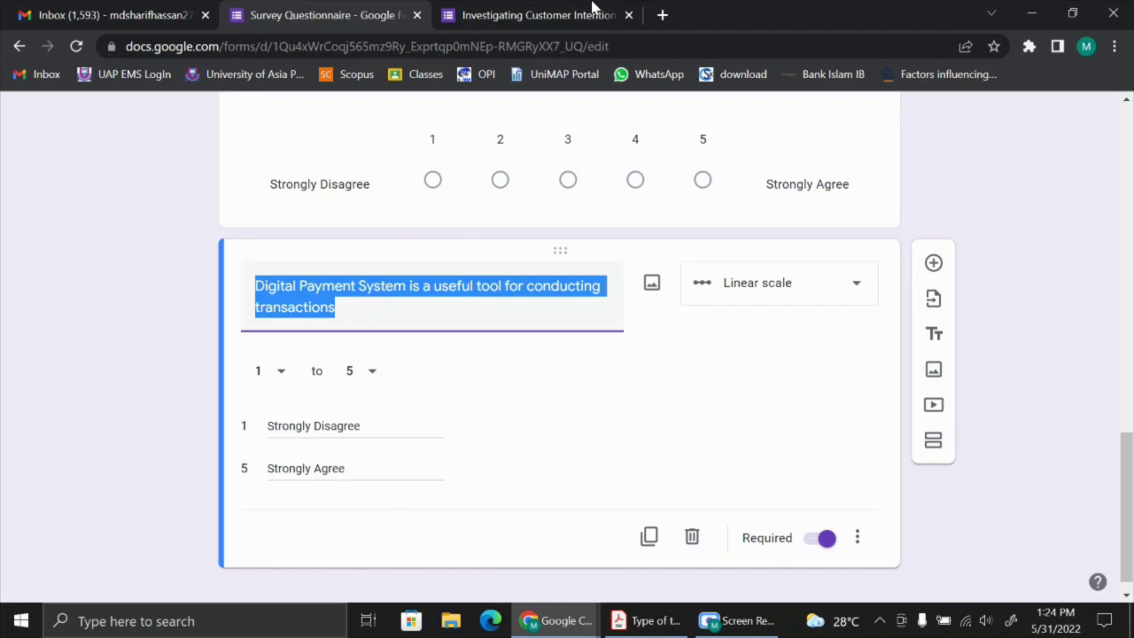
left_click(536, 15)
scroll(271, 372, "down", 3)
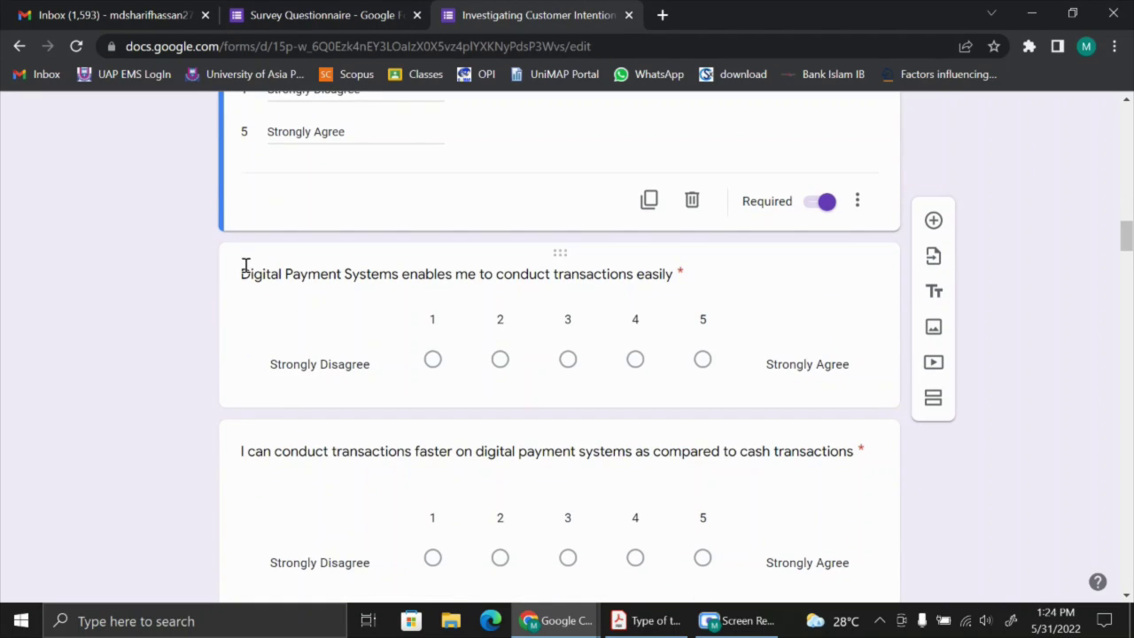
left_click(433, 271)
scroll(443, 372, "down", 3)
left_click(272, 193)
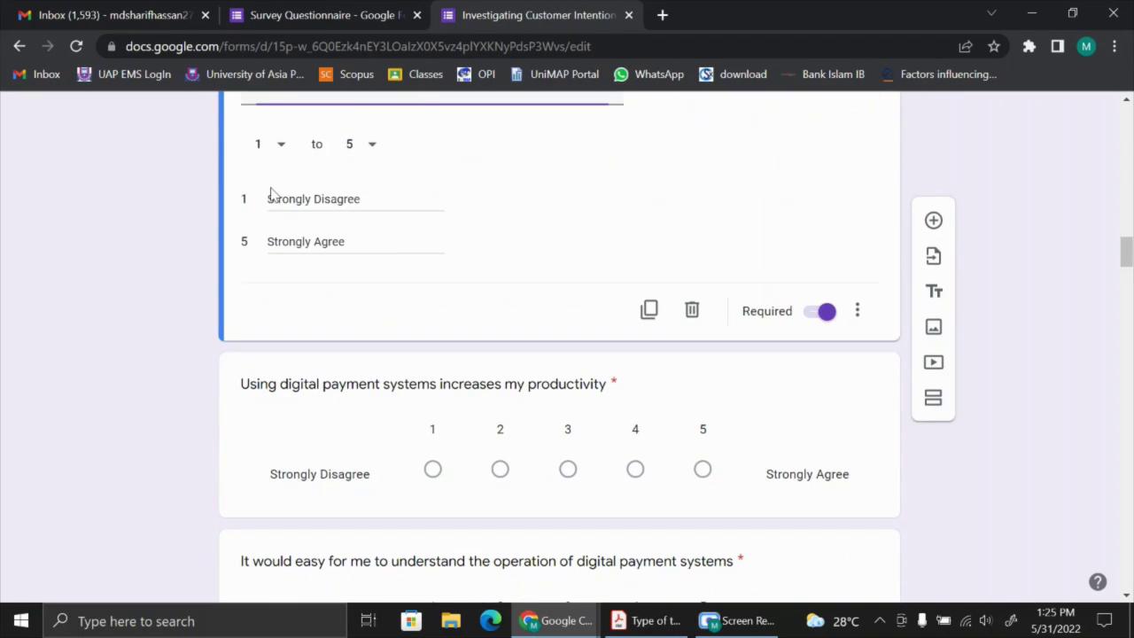
scroll(348, 246, "up", 3)
left_click(359, 17)
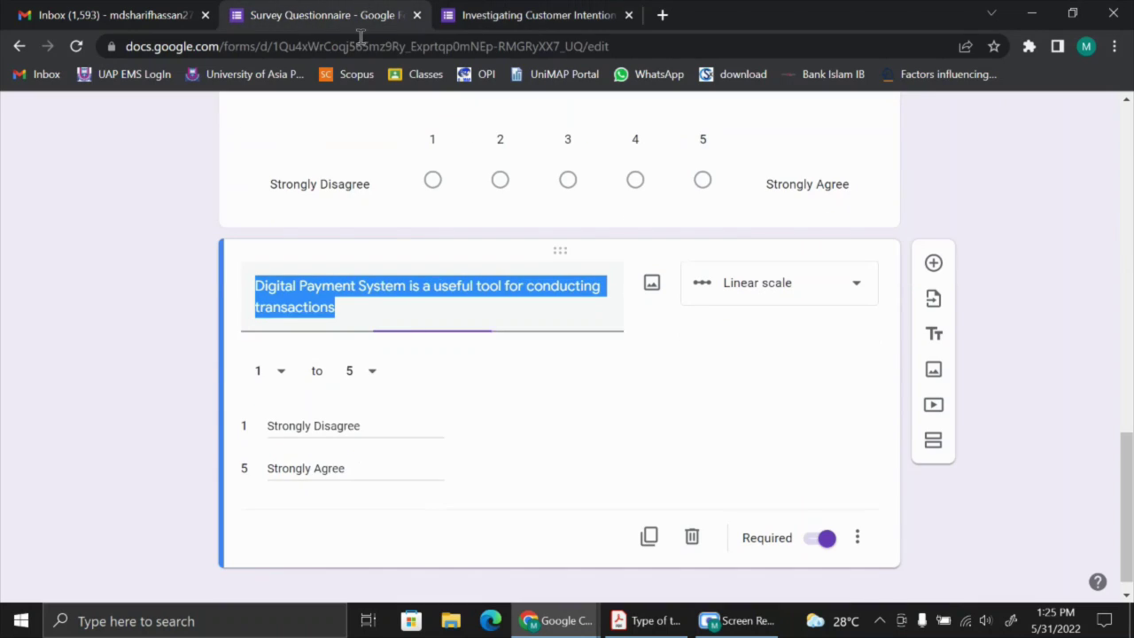
type("I can conduct transactions faster on digital payment systems as compared to cash transactions")
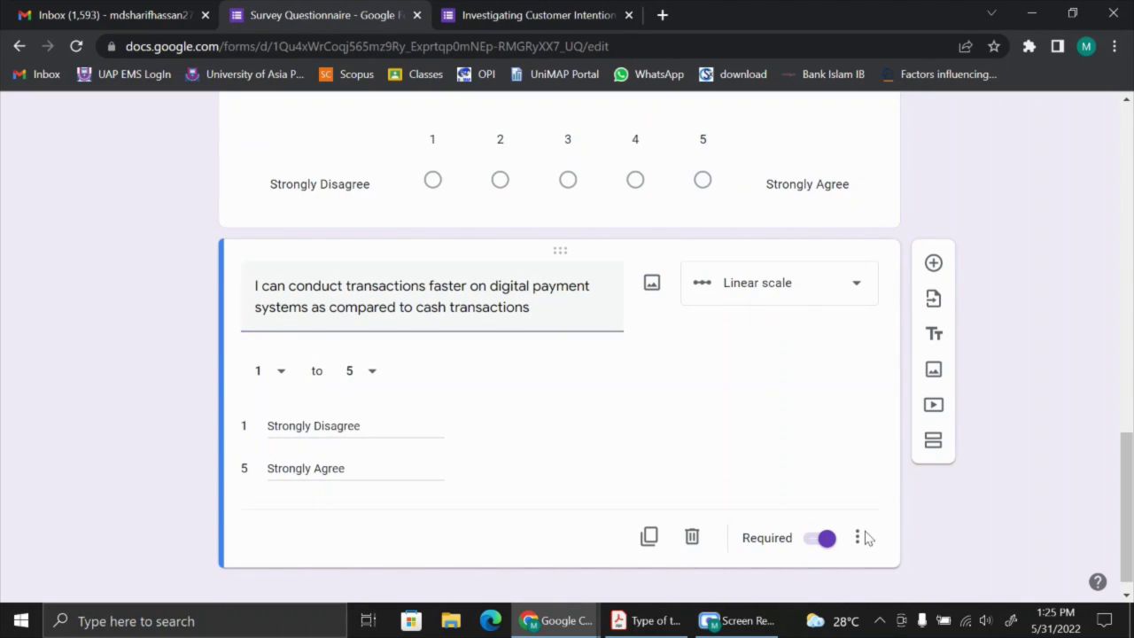
Review the new survey's two linear scale questions and its demographic questions, including Gender, Income Level and Education Level.
scroll(475, 450, "up", 1)
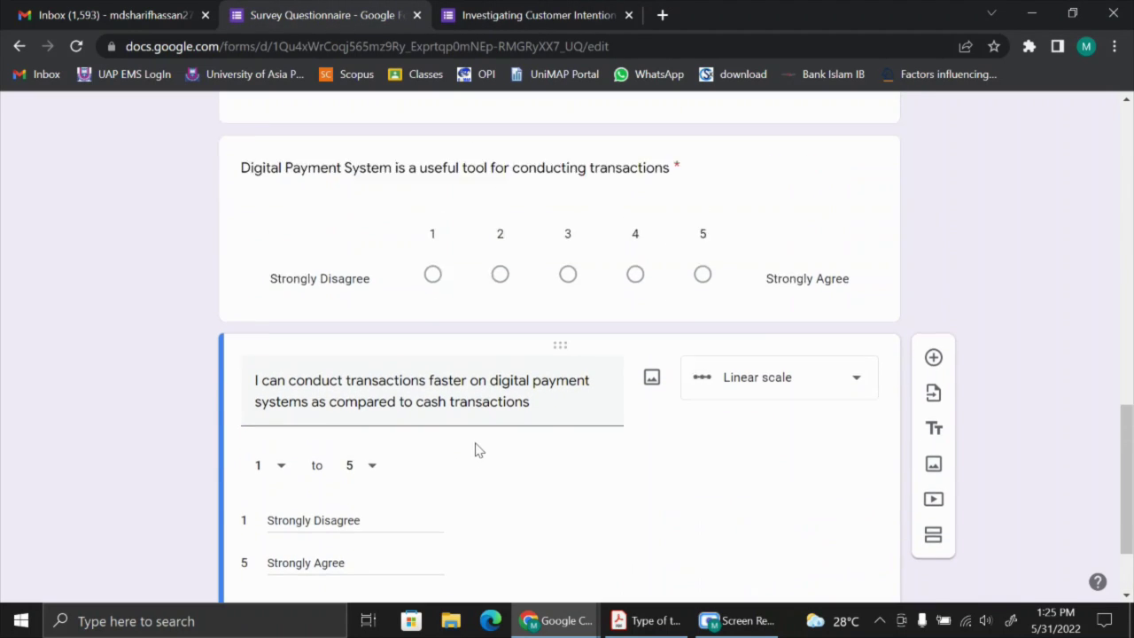
scroll(475, 450, "up", 1)
scroll(476, 445, "down", 2)
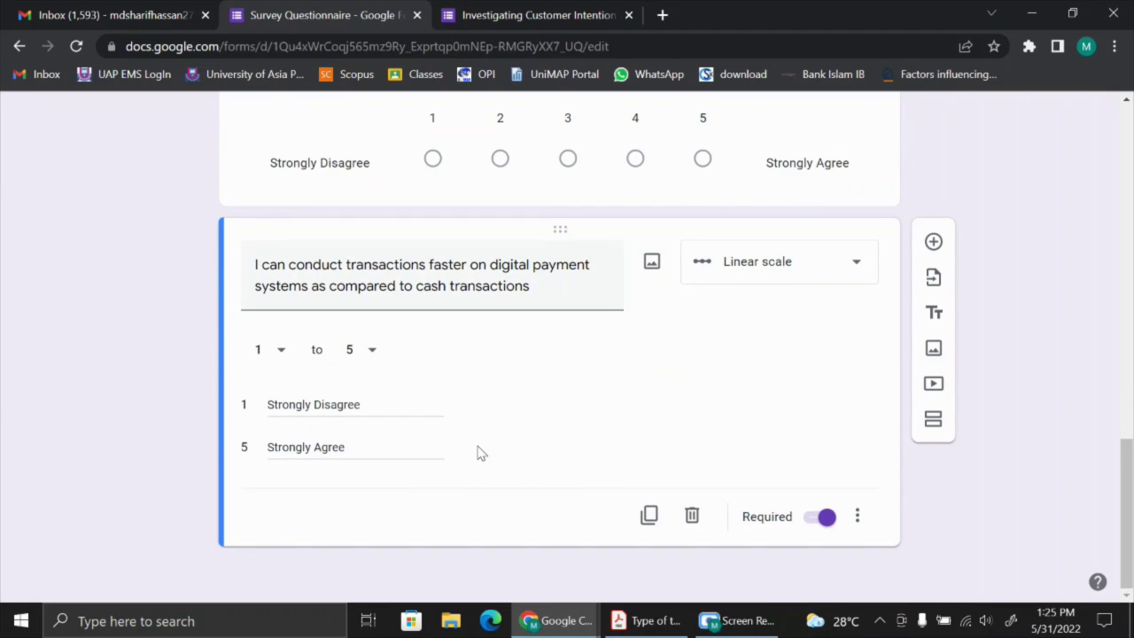
scroll(476, 452, "up", 1)
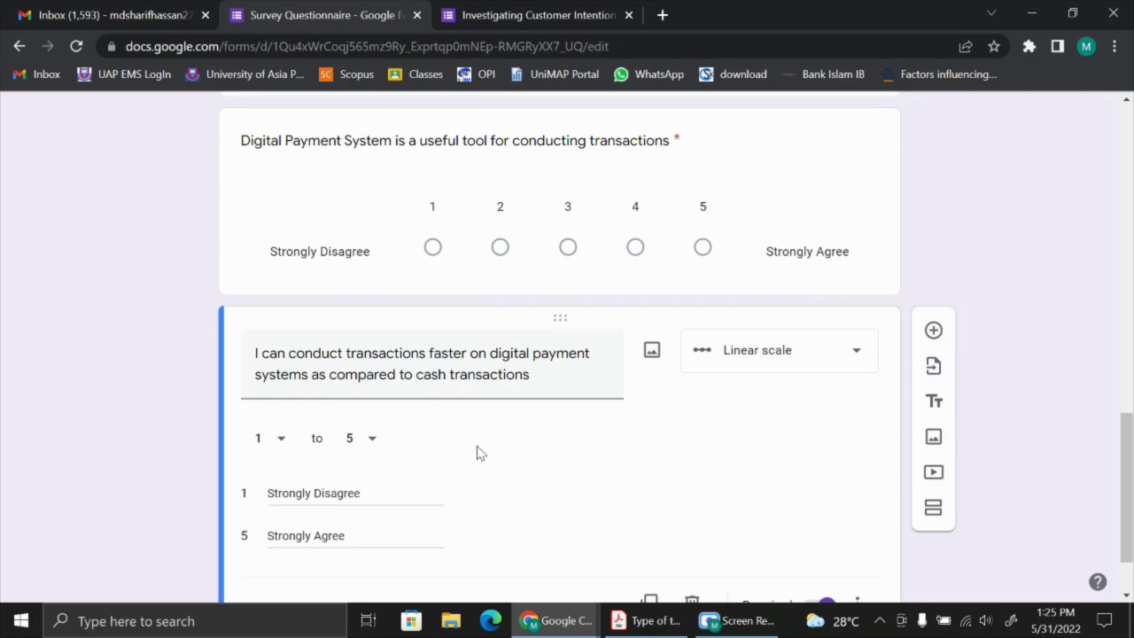
scroll(434, 380, "down", 1)
scroll(469, 396, "up", 4)
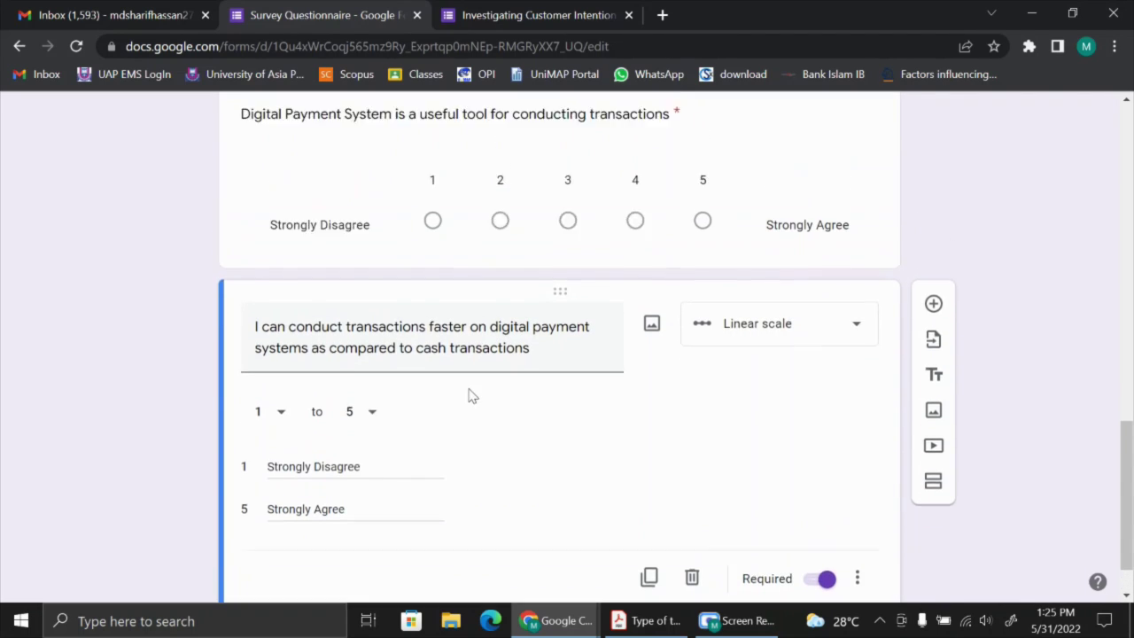
scroll(458, 248, "down", 3)
scroll(458, 251, "down", 2)
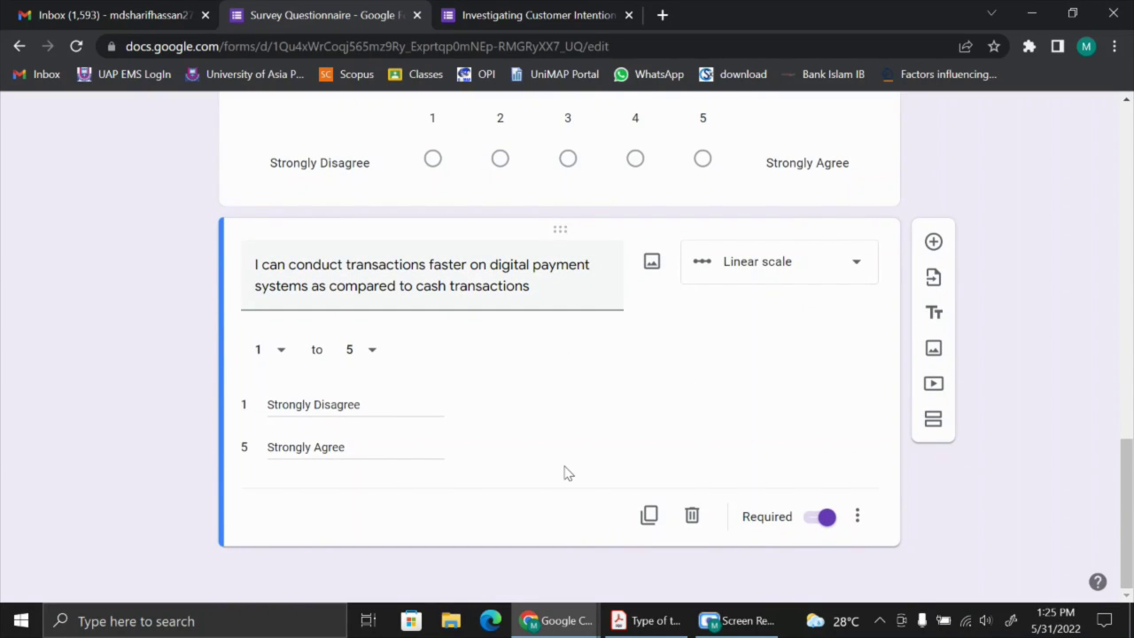
scroll(558, 471, "up", 3)
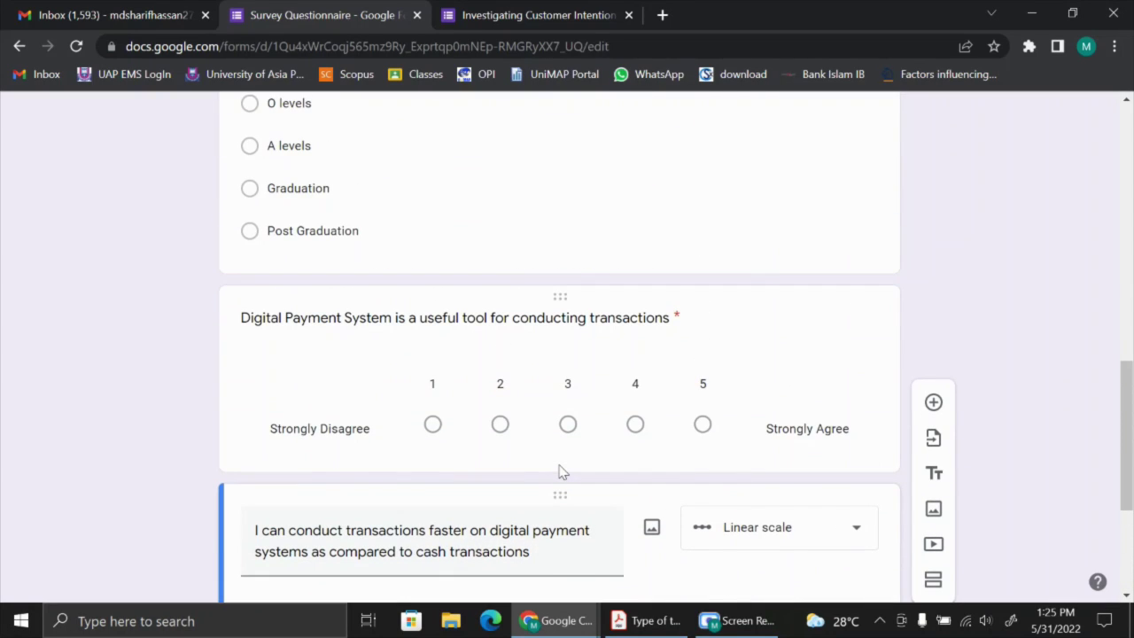
scroll(559, 471, "up", 6)
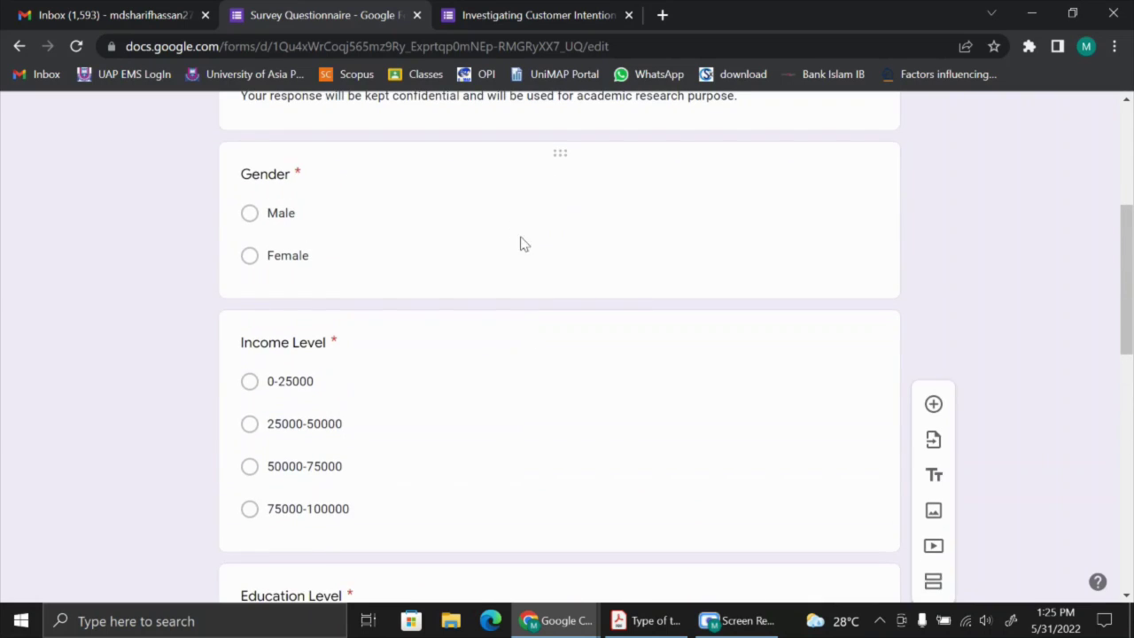
scroll(562, 328, "up", 3)
scroll(567, 332, "down", 7)
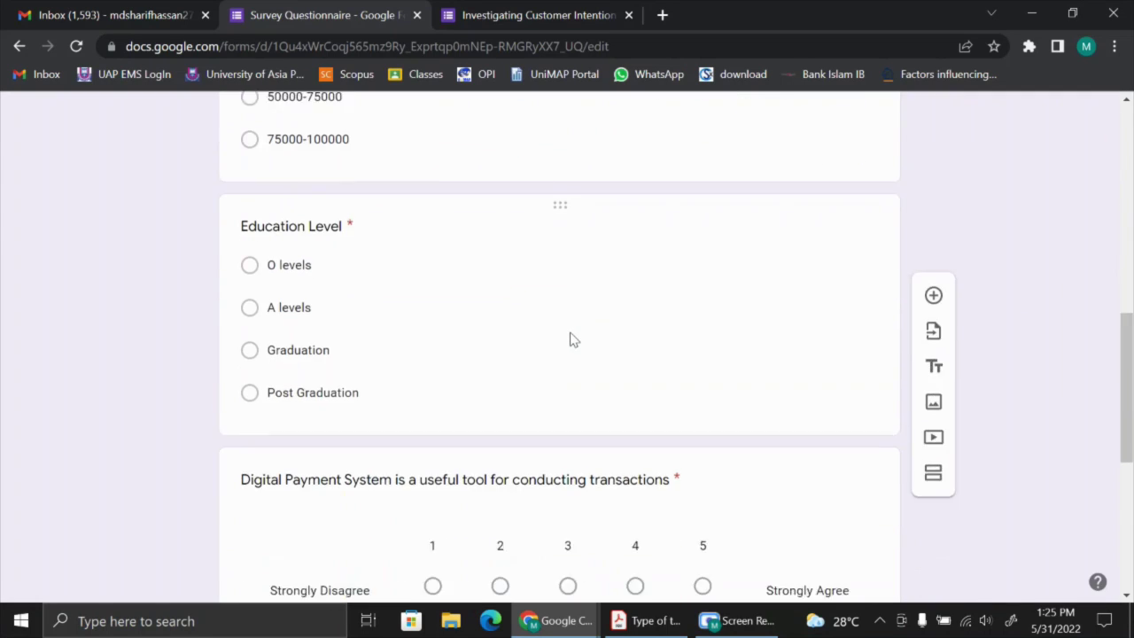
Switch to the existing Investigating Customer Intention form and look through its scale questions down to the later items and back to its title.
key("ctrl+Tab")
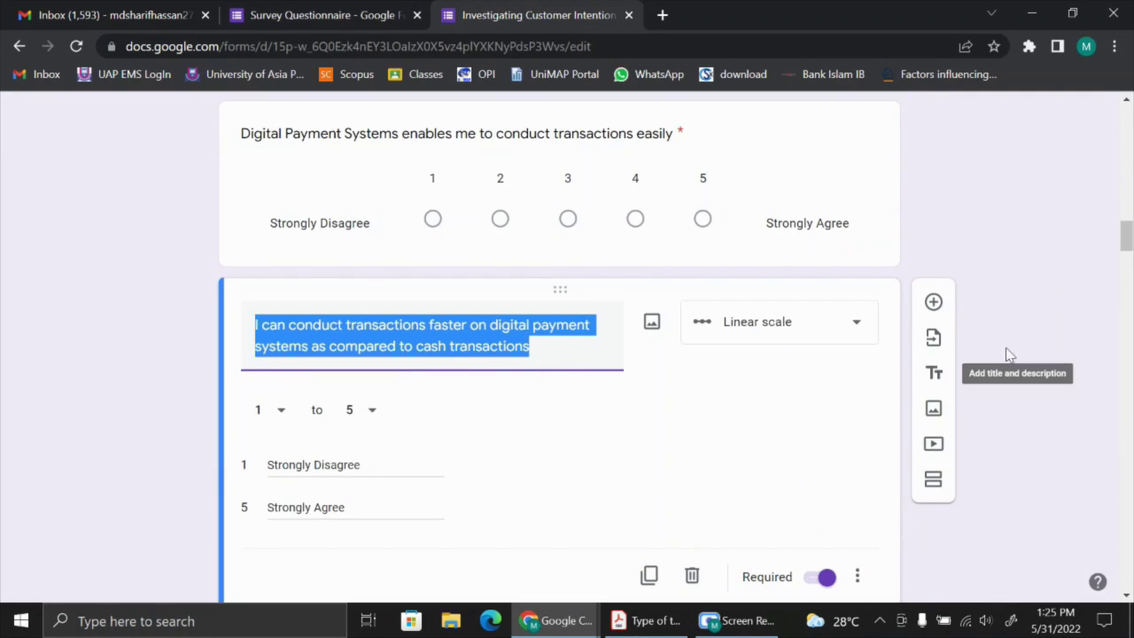
left_click_drag(1126, 236, 1127, 525)
scroll(594, 286, "up", 2)
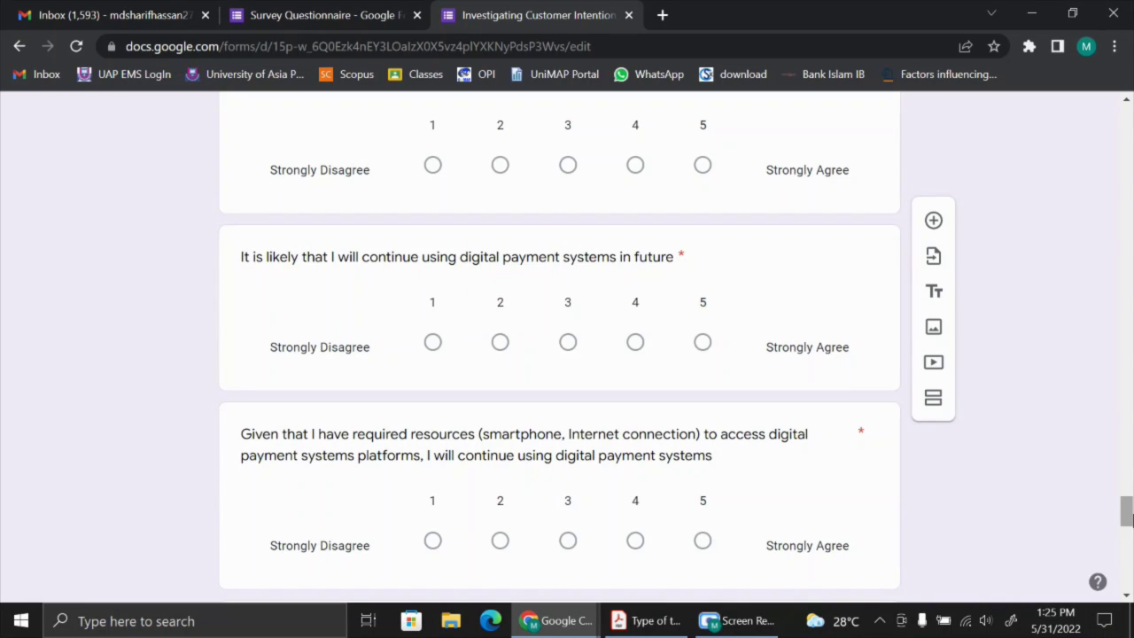
left_click_drag(1126, 512, 1126, 122)
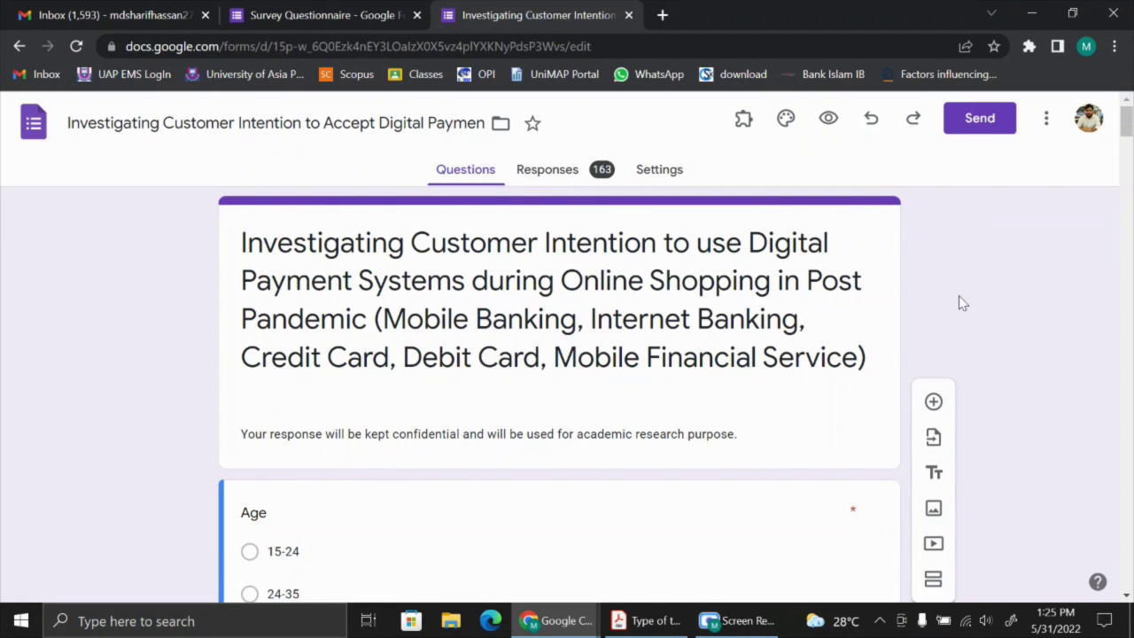
Shorten and copy the share link of the Investigating Customer Intention form, and view the option for sending it by email.
left_click(980, 129)
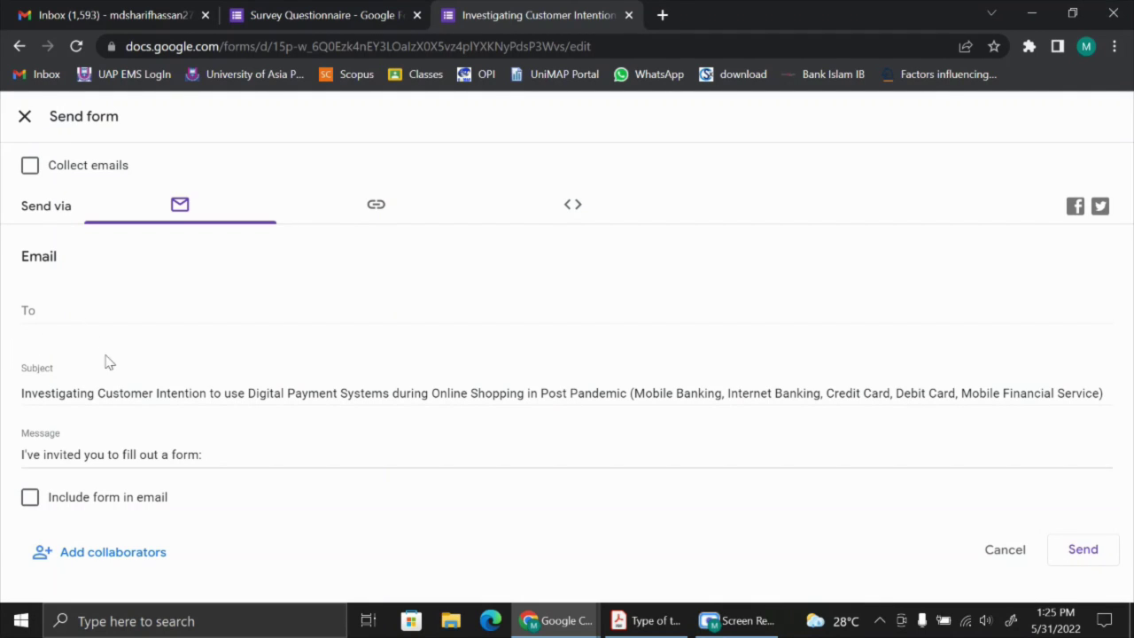
left_click(385, 212)
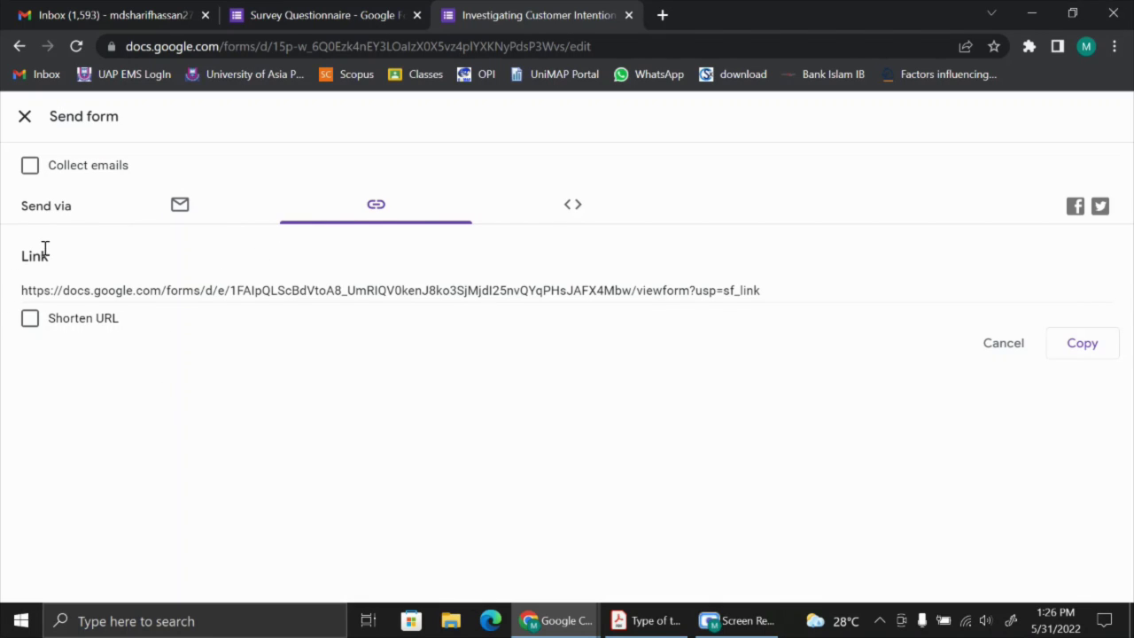
left_click(78, 320)
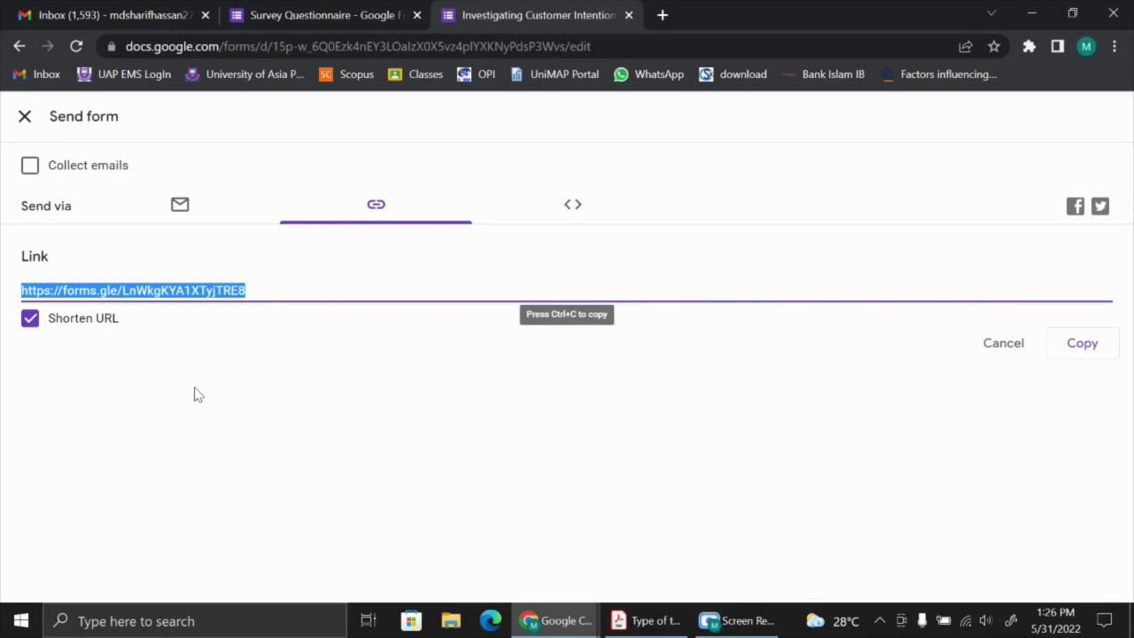
left_click(1078, 344)
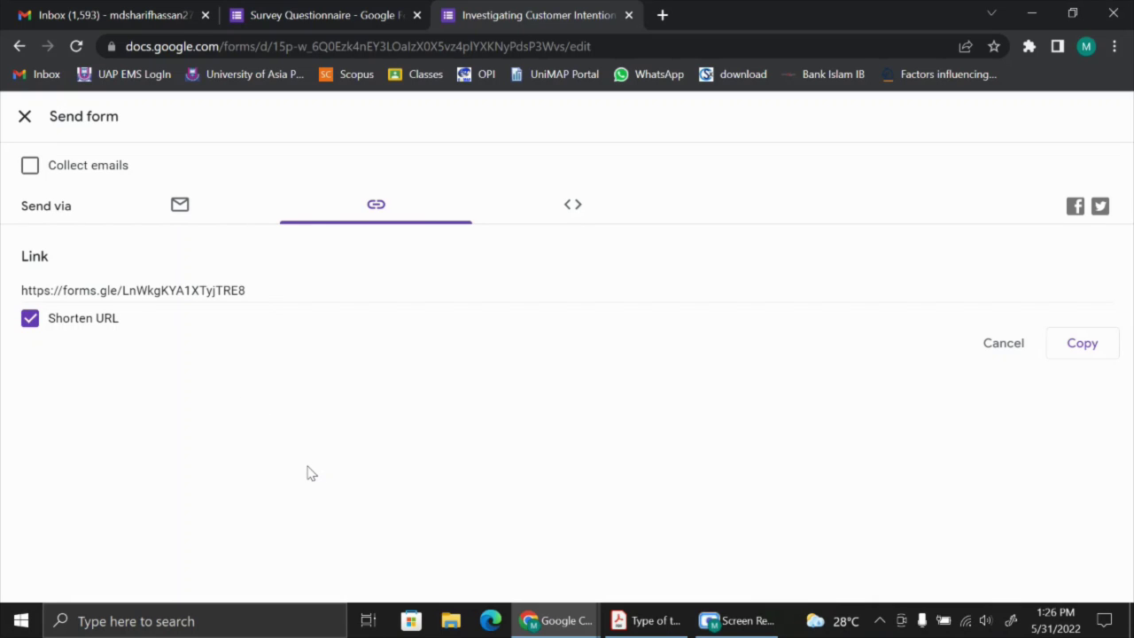
left_click(183, 213)
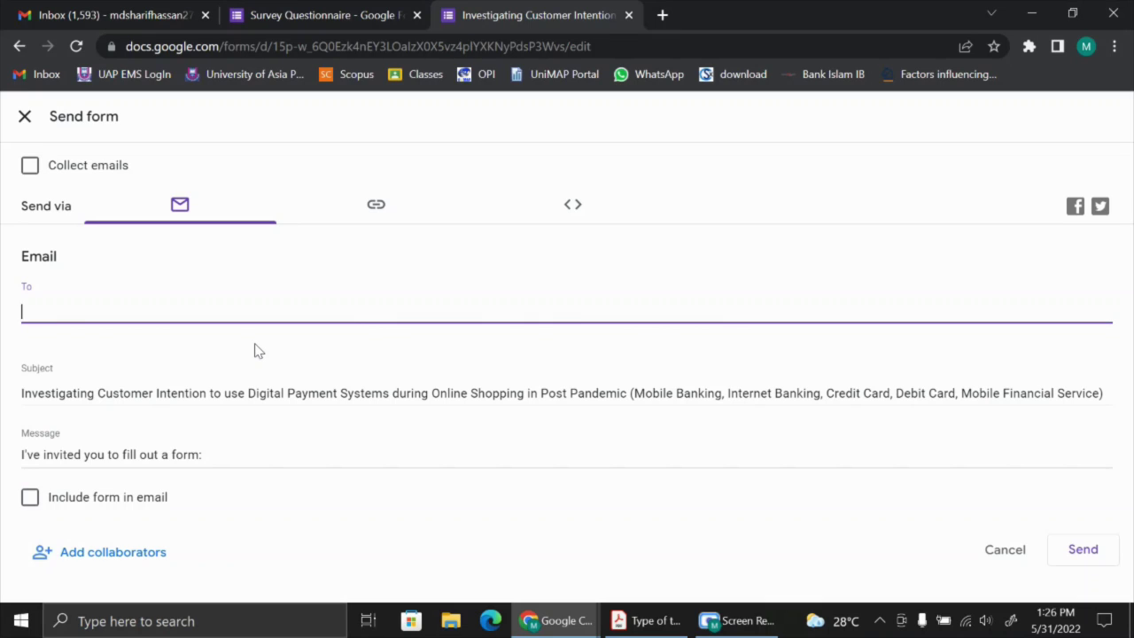
left_click(25, 118)
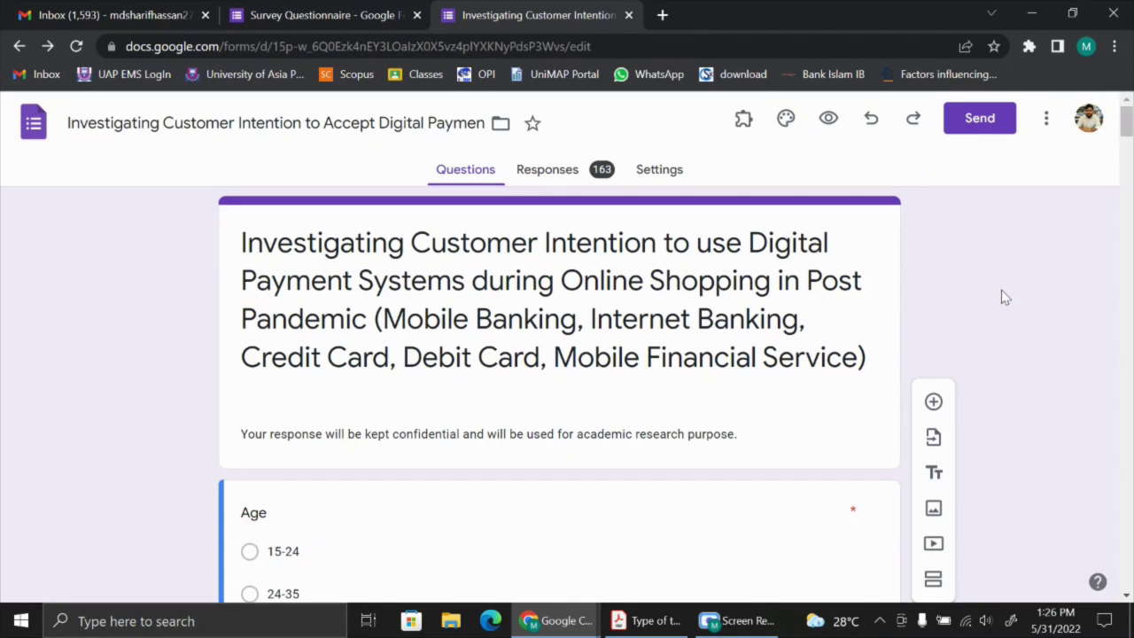
Preview the Investigating Customer Intention form as a respondent, check its questions through to the submit section, and close the preview.
left_click(829, 119)
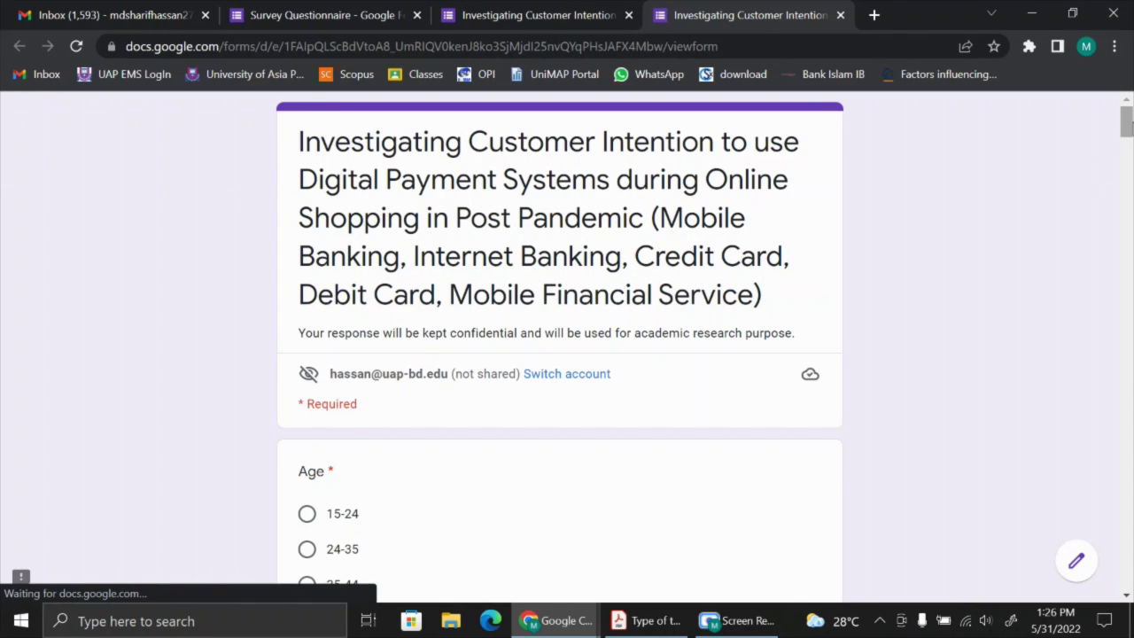
scroll(1046, 181, "down", 2)
left_click_drag(1127, 133, 1129, 576)
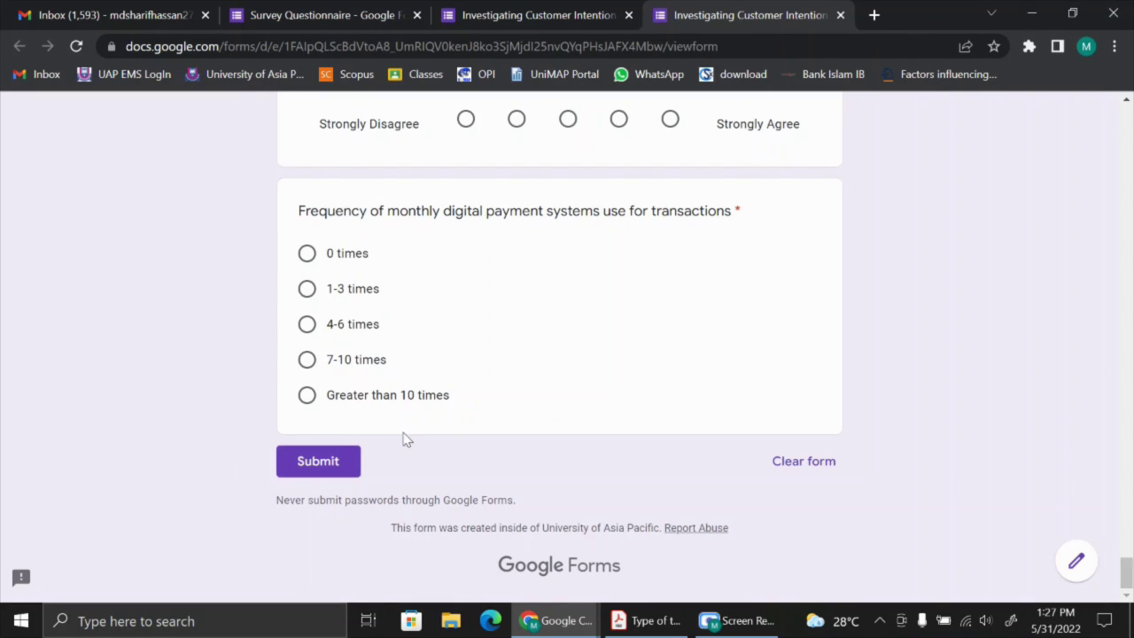
scroll(641, 478, "up", 3)
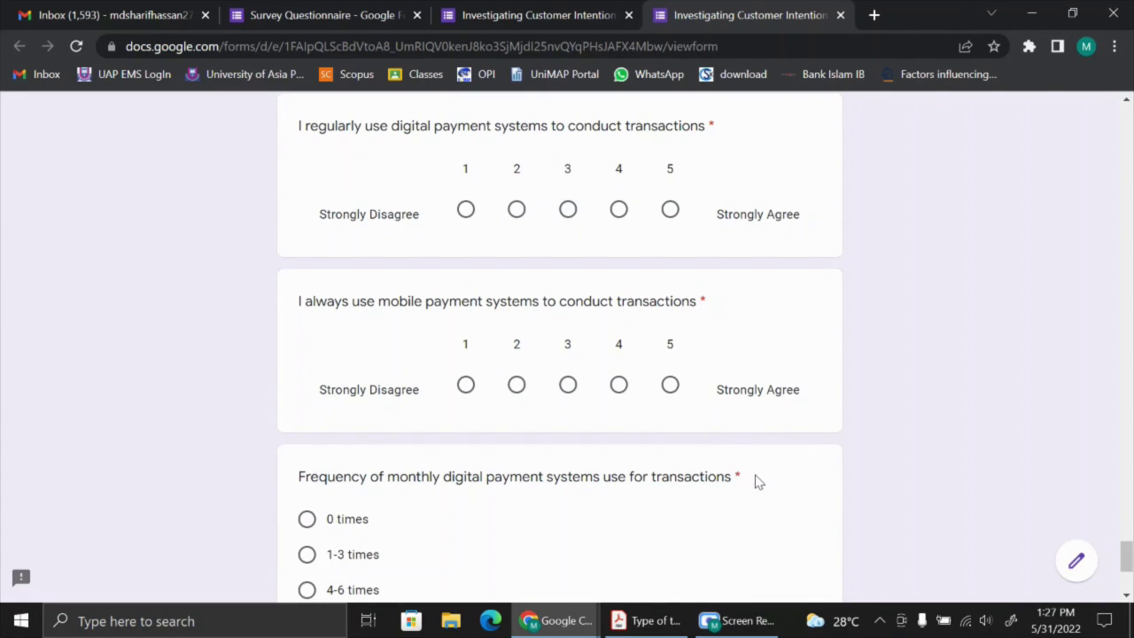
scroll(735, 480, "up", 2)
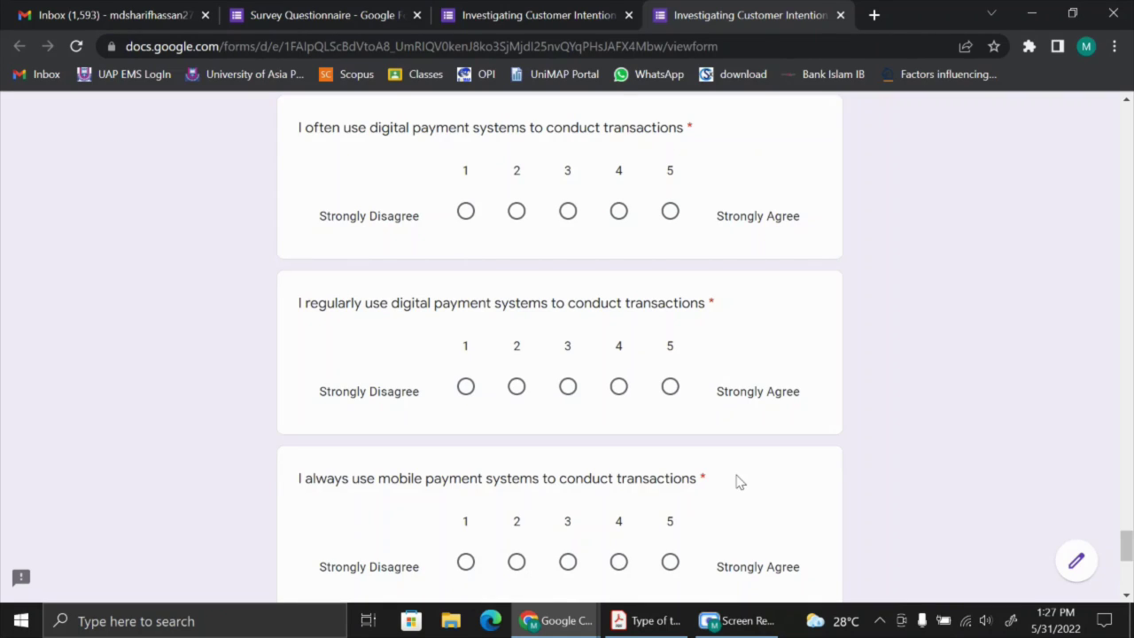
scroll(740, 481, "up", 1)
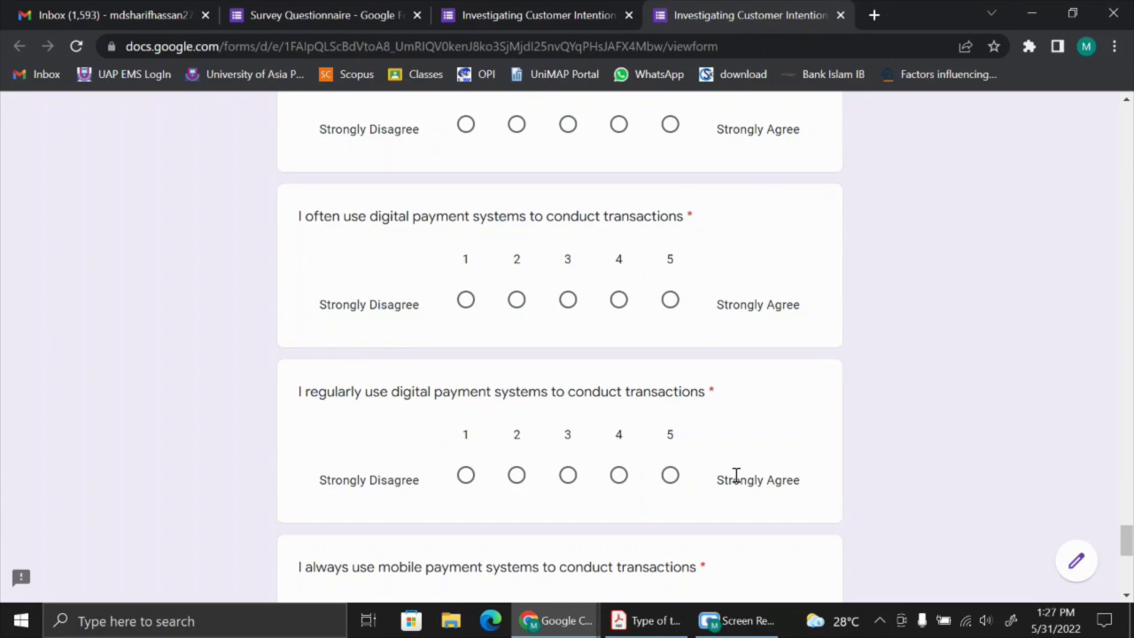
scroll(735, 475, "up", 10)
left_click(840, 15)
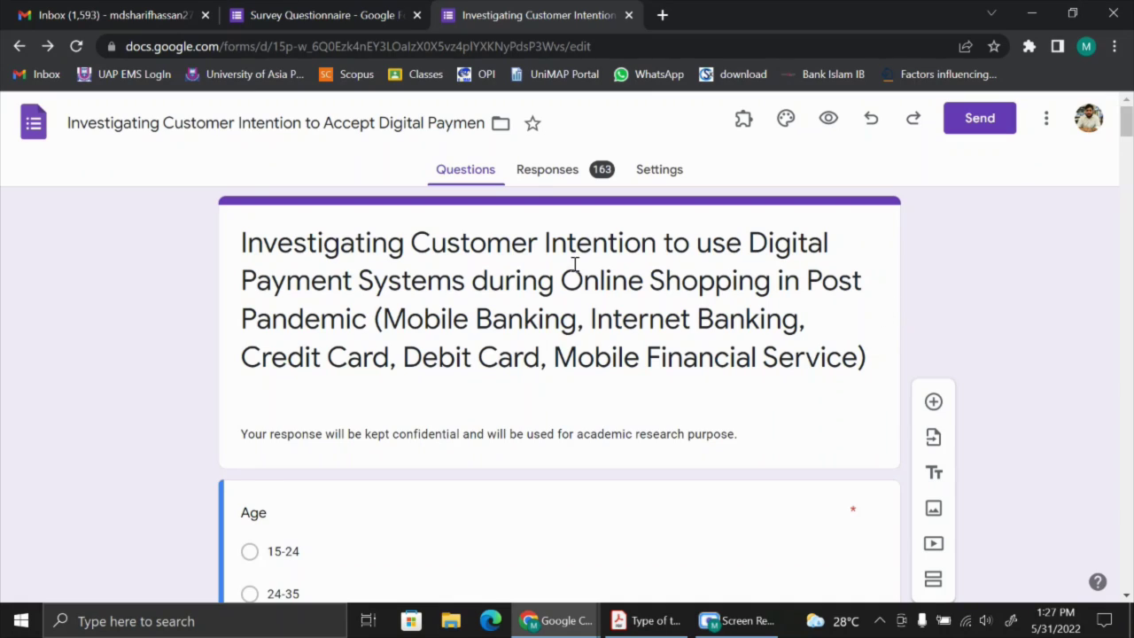
Open the form's response summary and examine the response charts for Age and Gender.
left_click(538, 175)
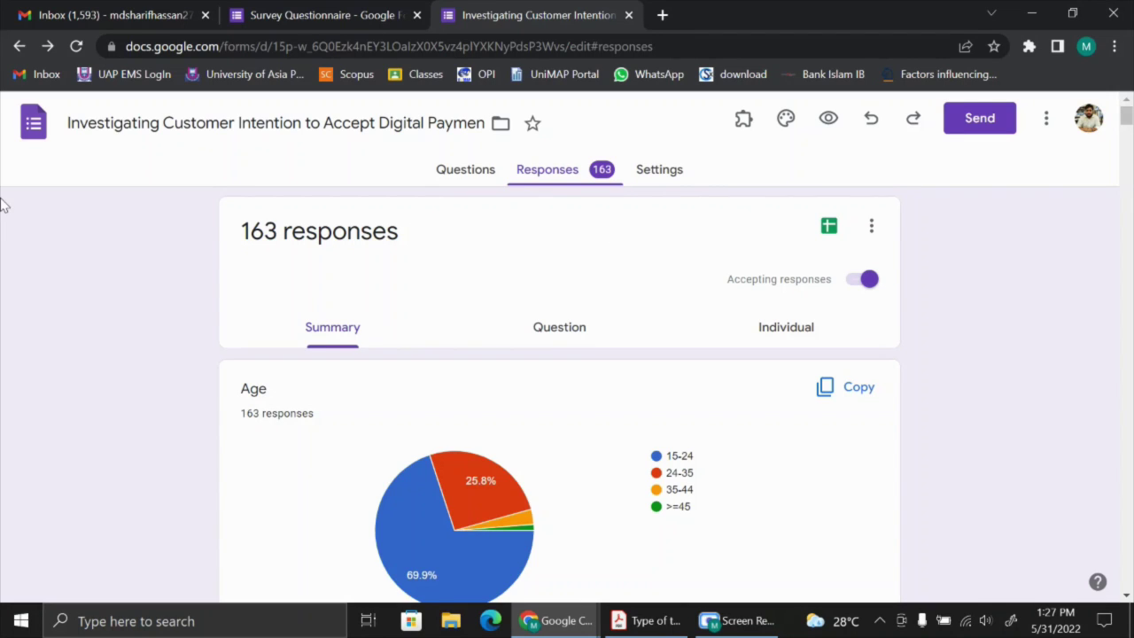
scroll(156, 368, "down", 1)
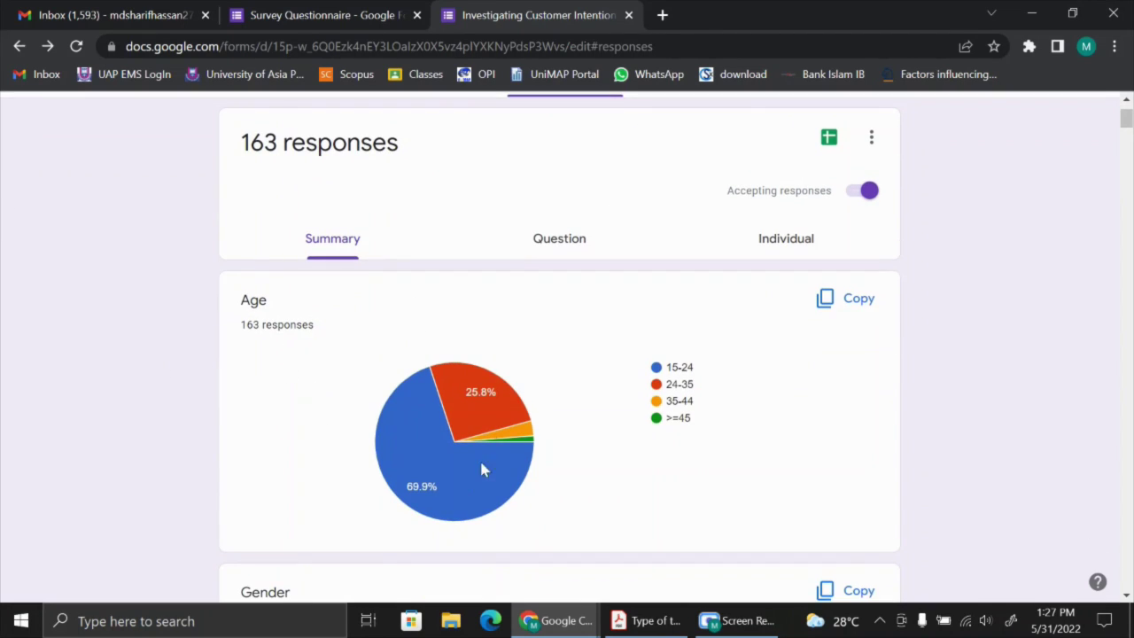
mouse_move(413, 379)
mouse_move(404, 502)
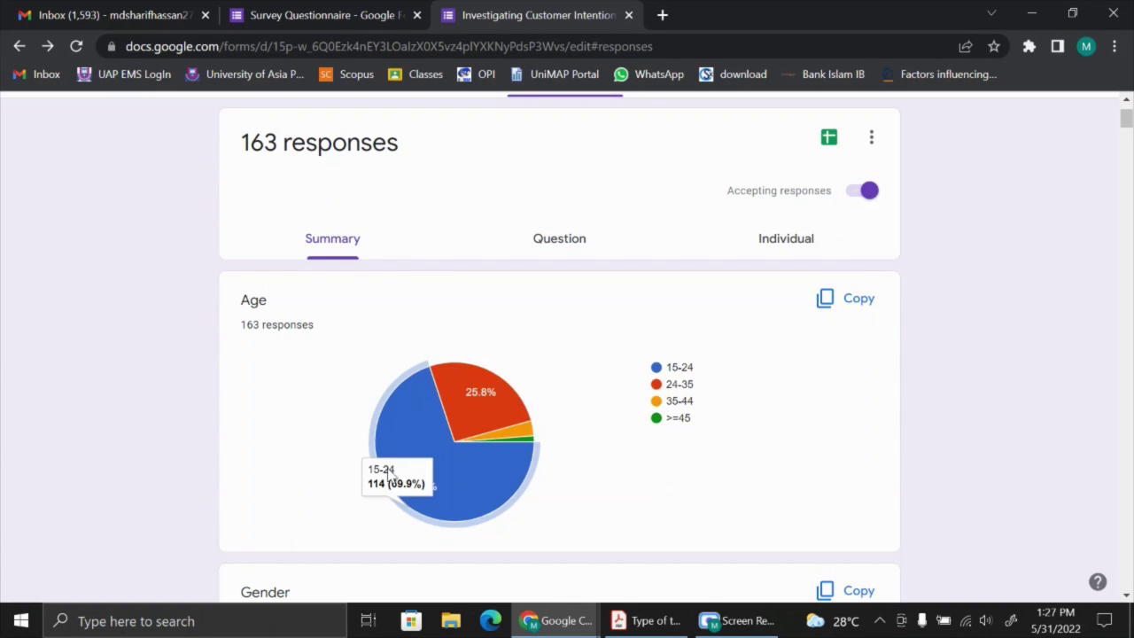
left_click_drag(243, 145, 458, 187)
left_click(467, 190)
scroll(616, 379, "down", 1)
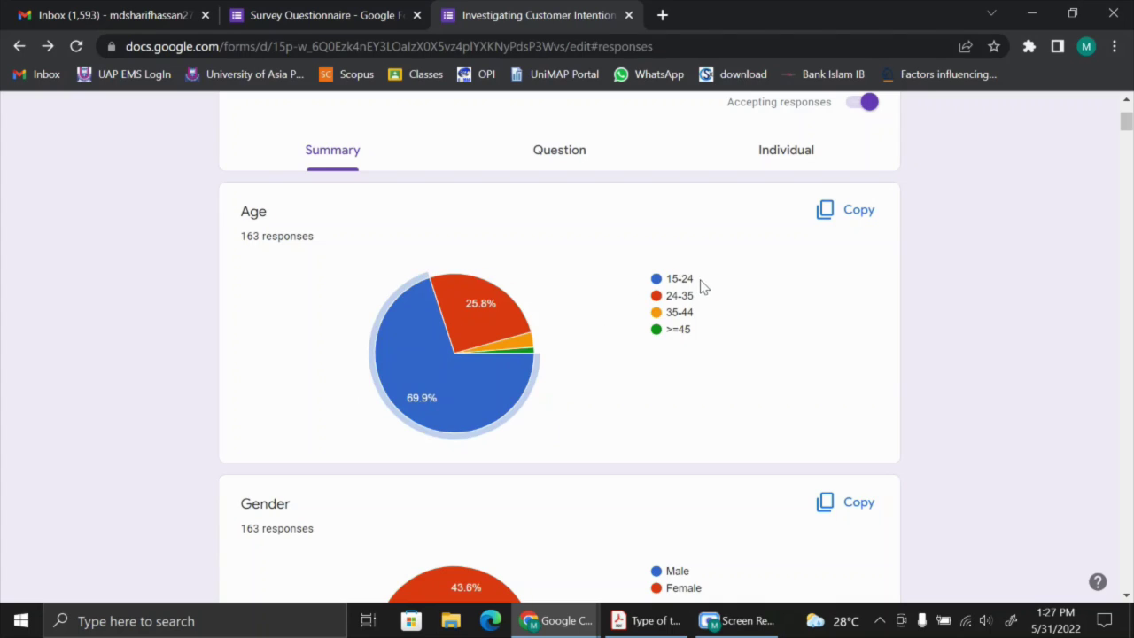
scroll(669, 354, "down", 1)
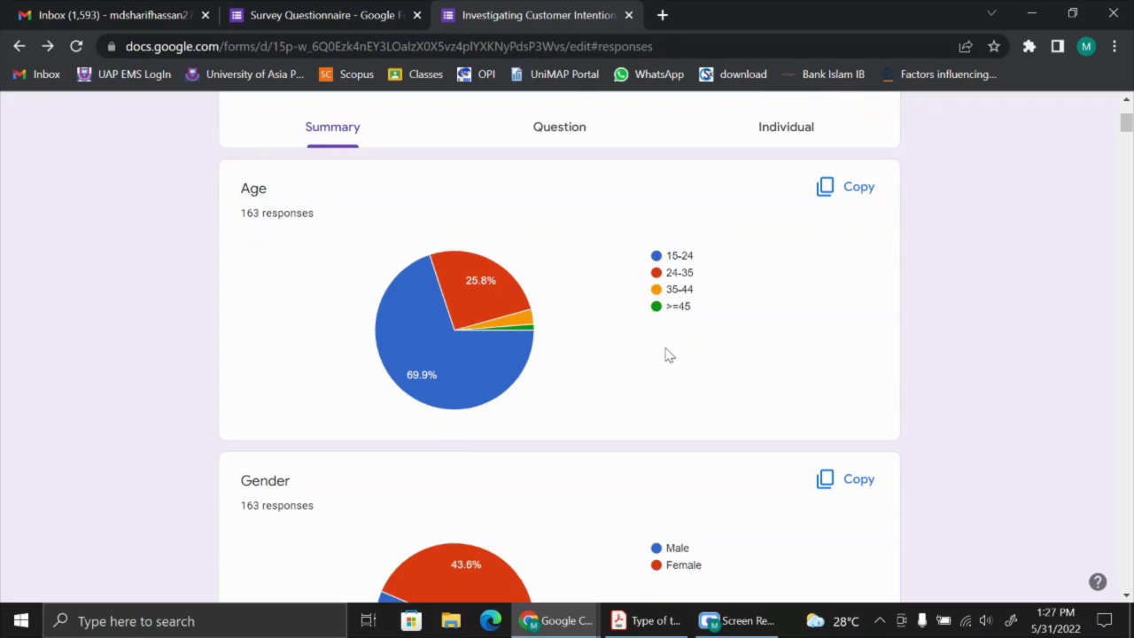
scroll(408, 384, "down", 3)
mouse_move(440, 438)
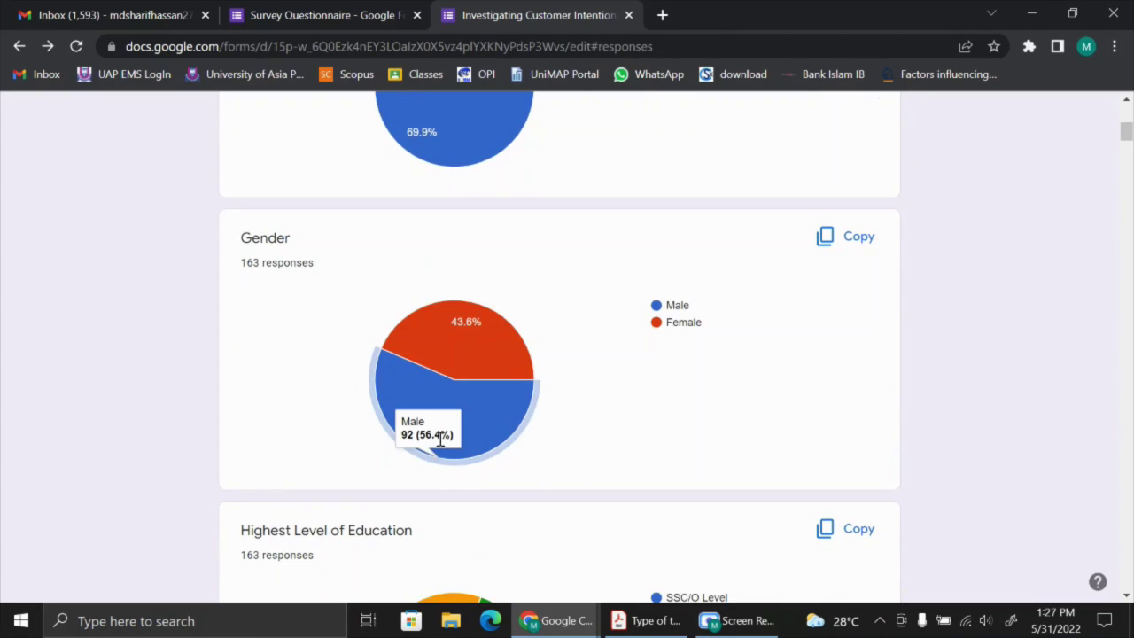
Look through the charts for education level, primary reason, access and scale questions, and return to the beginning of the summary.
scroll(597, 484, "down", 3)
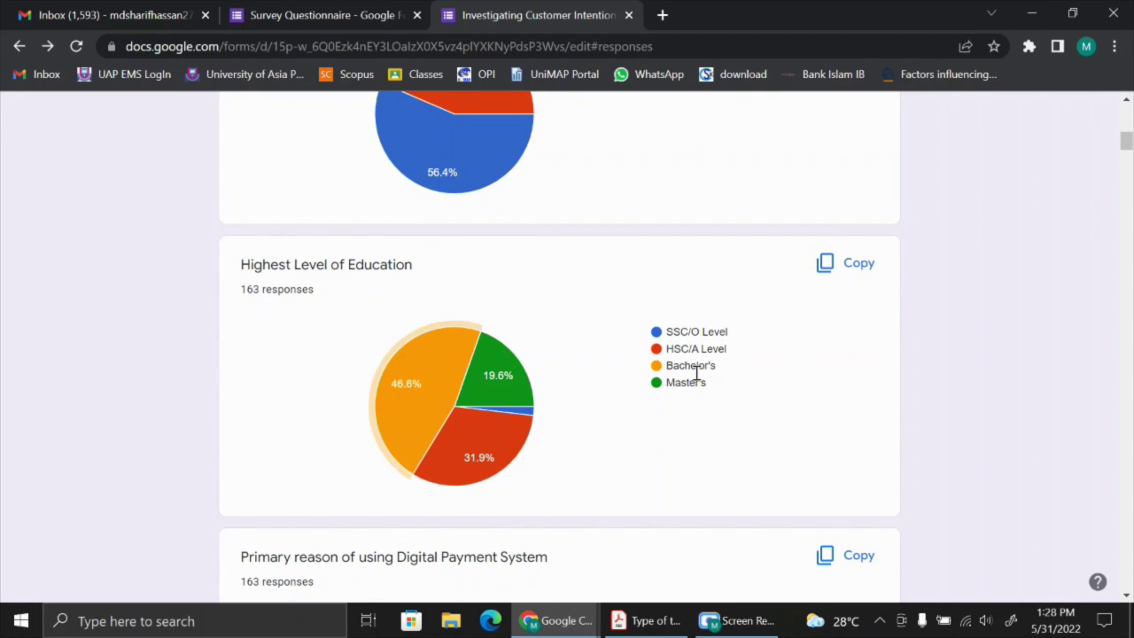
scroll(709, 429, "down", 2)
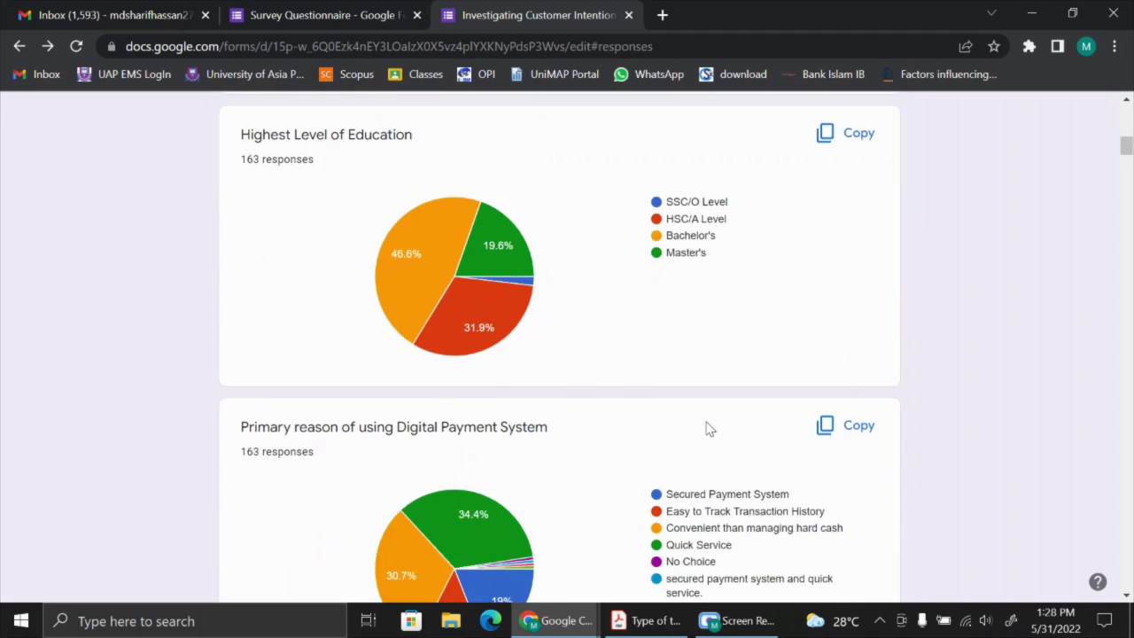
scroll(709, 428, "down", 3)
scroll(571, 440, "down", 1)
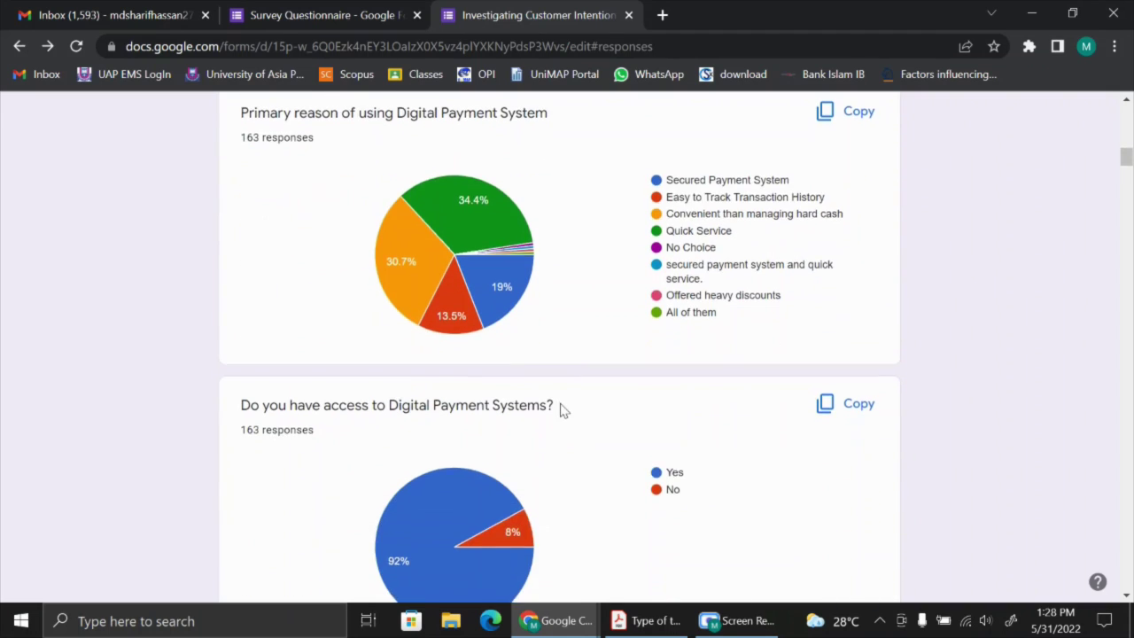
scroll(560, 410, "down", 9)
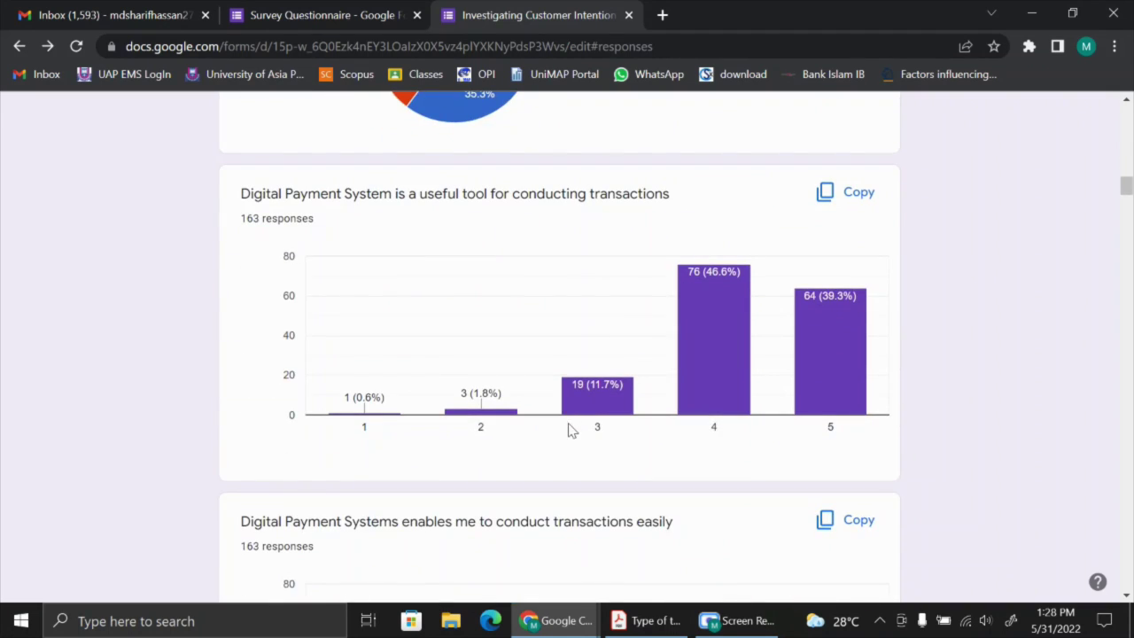
scroll(571, 430, "up", 10)
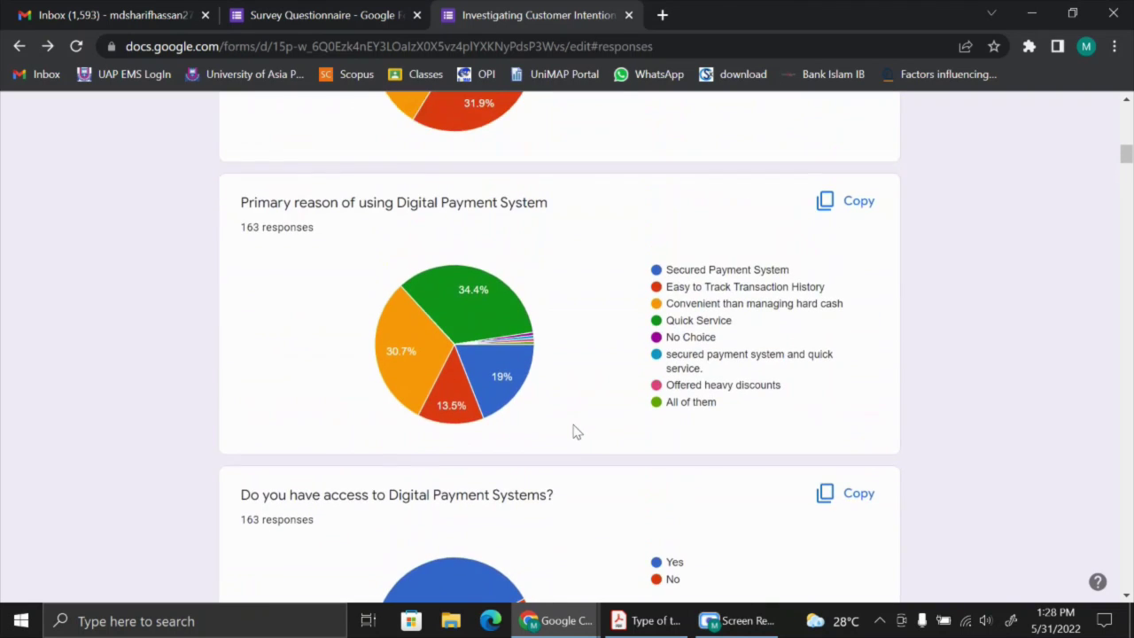
scroll(573, 432, "up", 1)
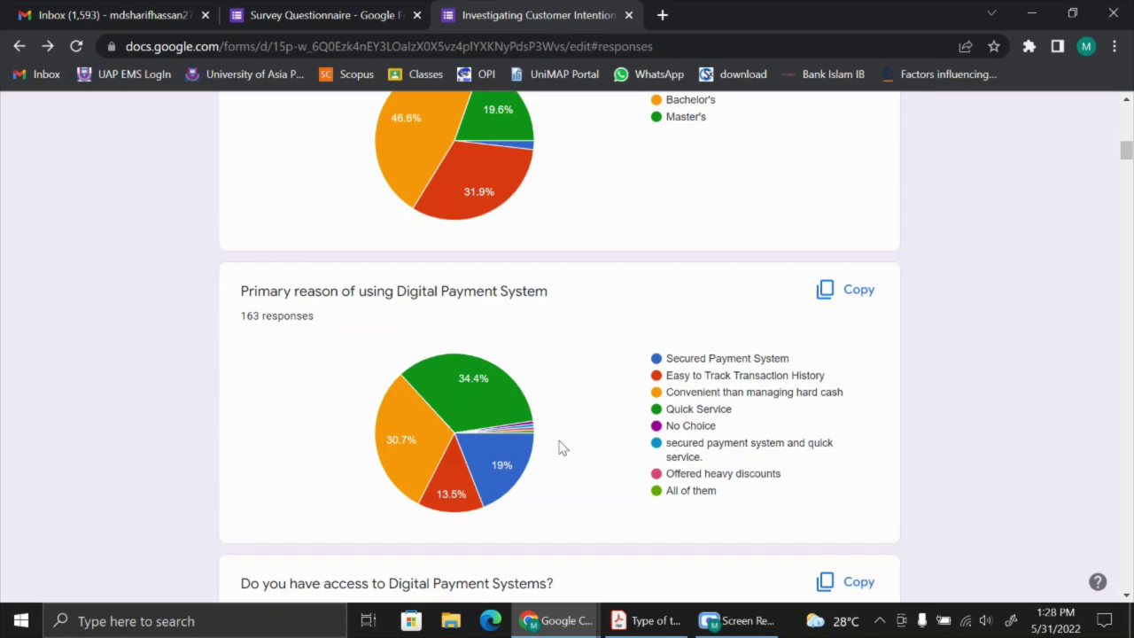
scroll(558, 447, "up", 10)
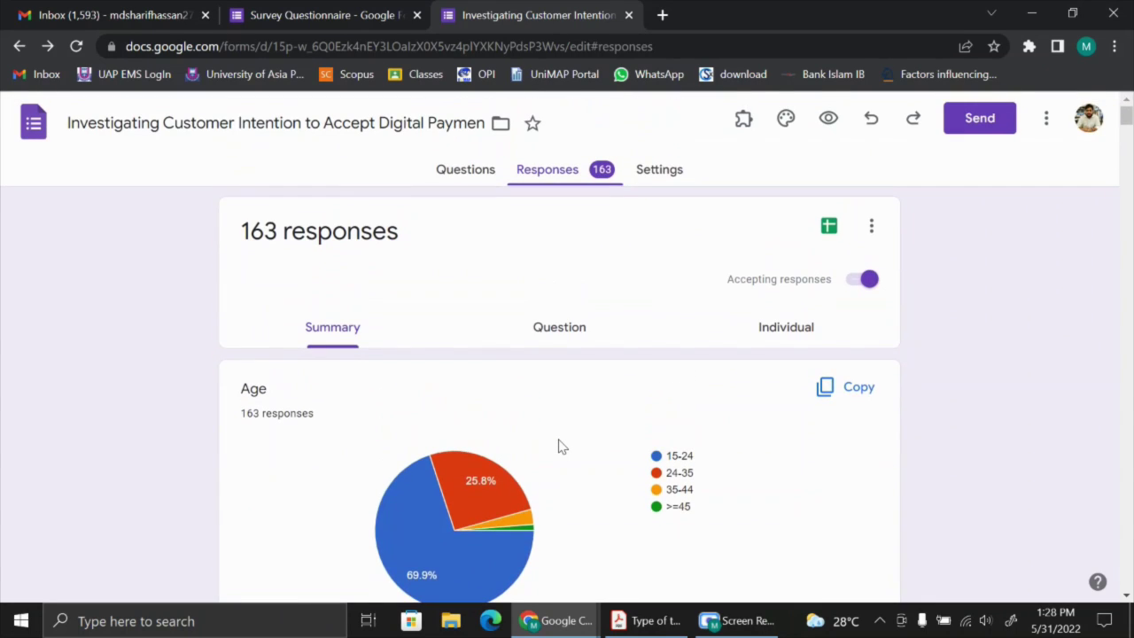
View the responses in their linked spreadsheet, close it, and download the responses as a zipped CSV file.
left_click(830, 230)
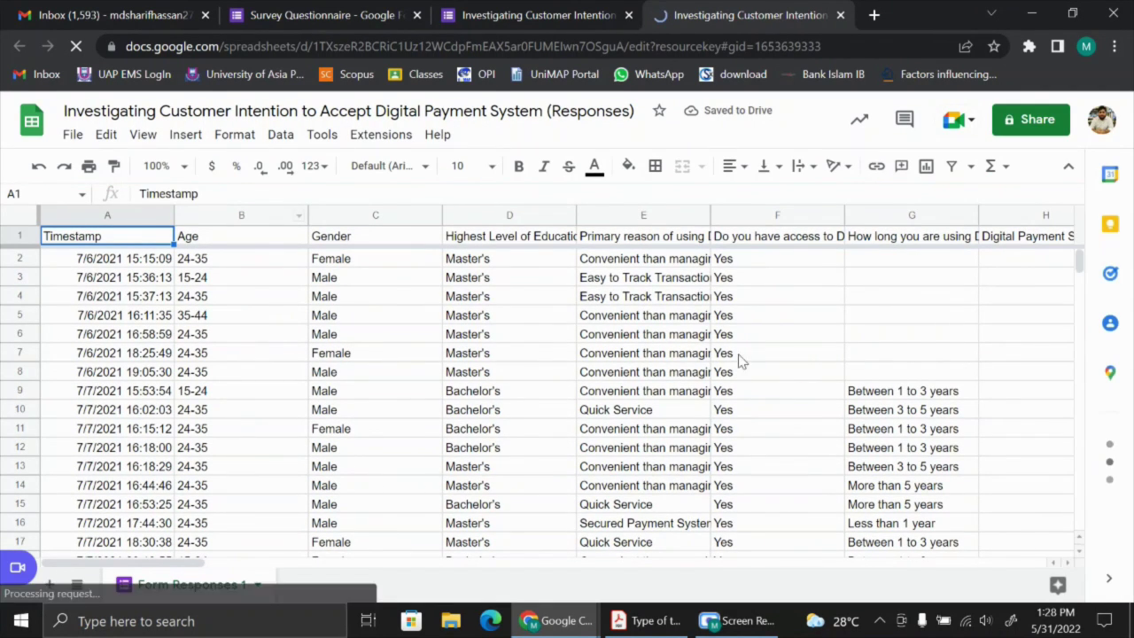
left_click(840, 15)
left_click(871, 227)
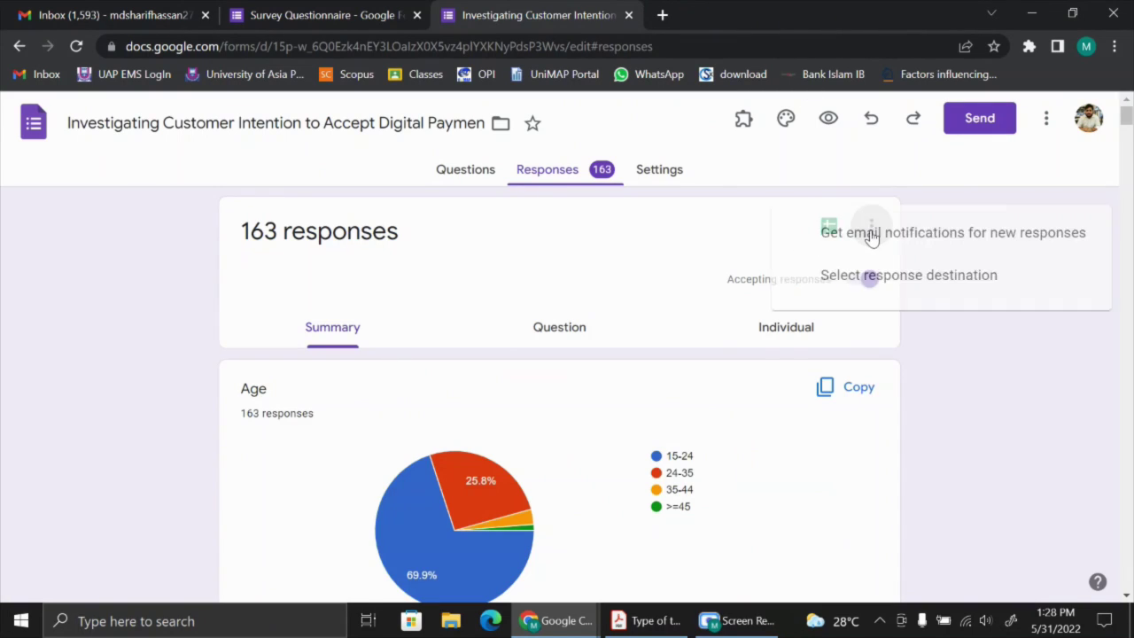
left_click(725, 361)
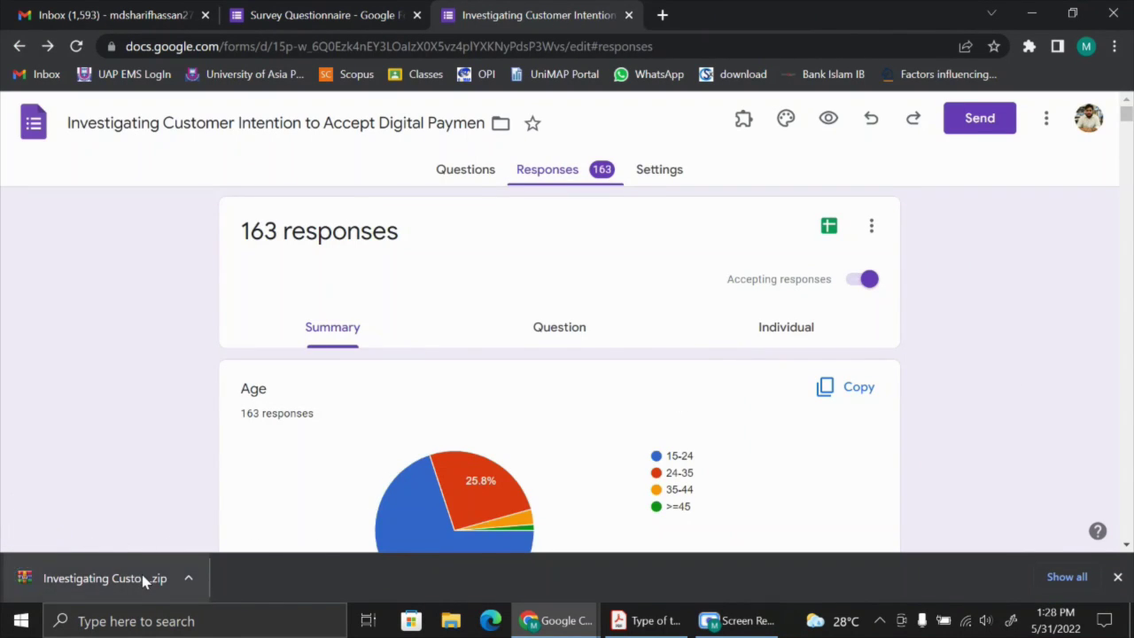
Open the CSV from the downloaded archive in Excel, maximize it, and look across the response columns to the last ones.
left_click(143, 578)
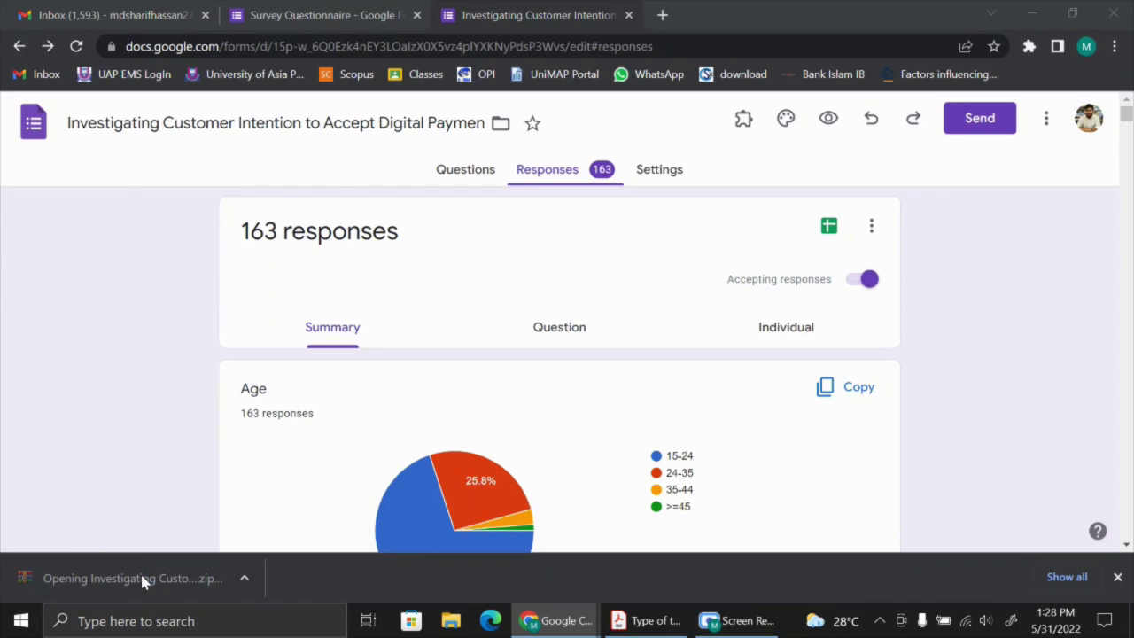
double_click(187, 279)
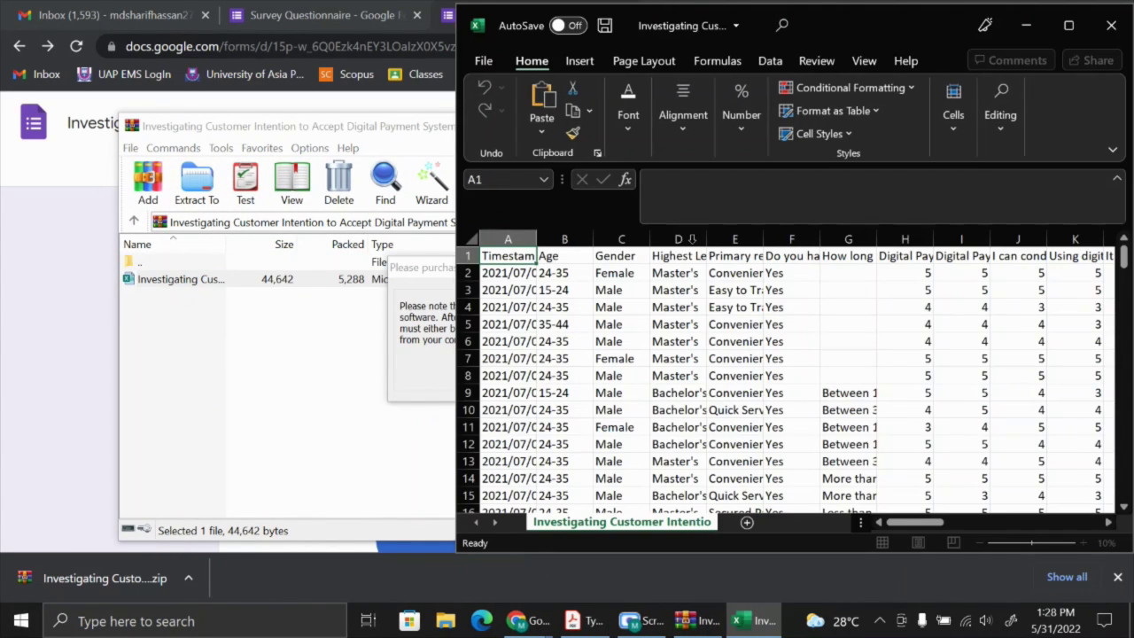
left_click(1045, 23)
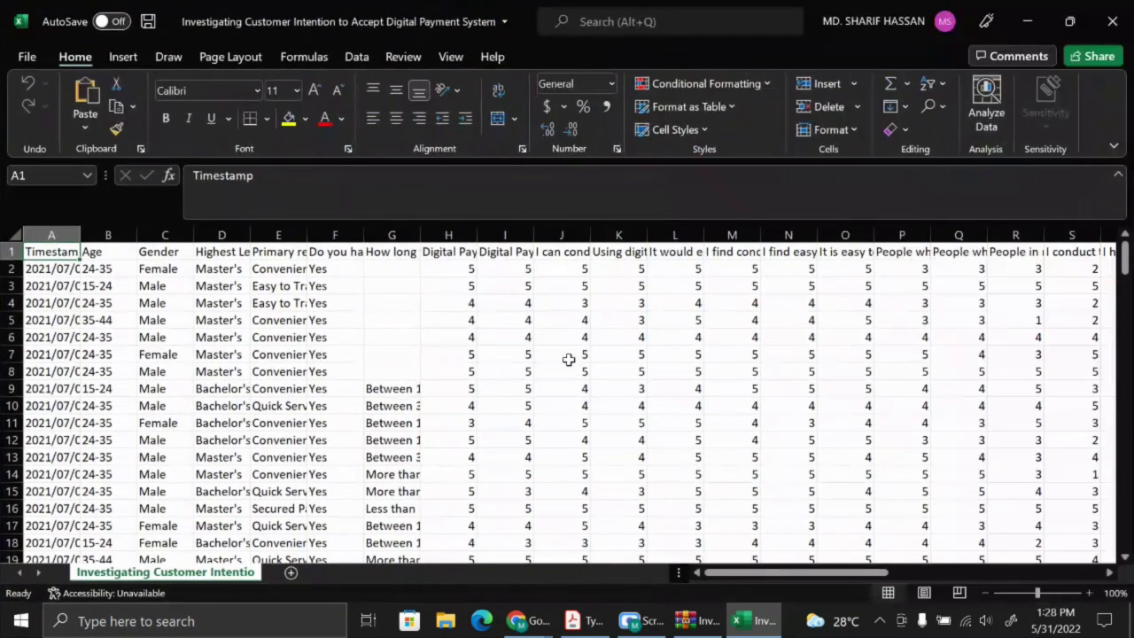
mouse_move(740, 573)
left_mouse_down()
mouse_move(1062, 555)
mouse_move(753, 567)
left_mouse_up()
left_click_drag(819, 576, 838, 576)
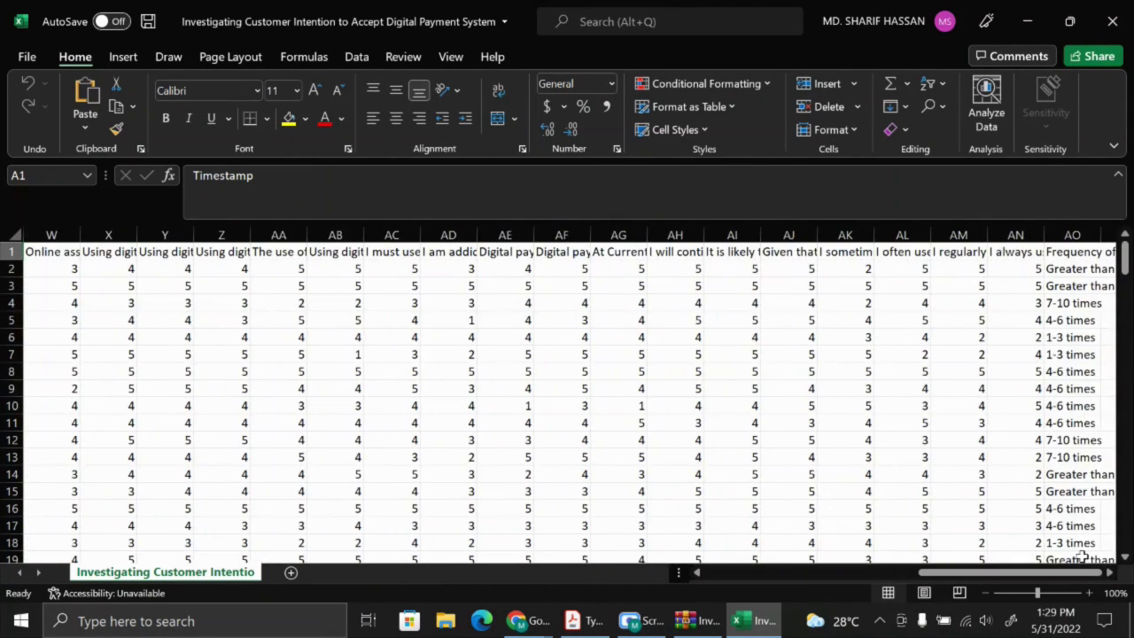
Close the Excel file, the WinRAR licence notice and the archive, and return to the form's questions.
left_click(1113, 21)
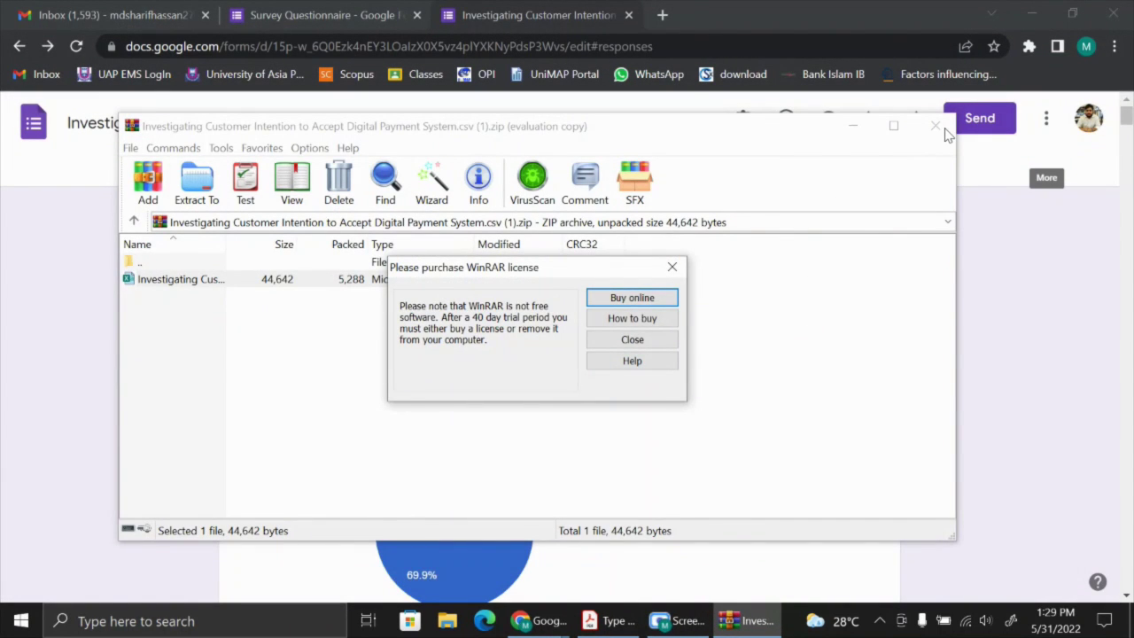
left_click(671, 267)
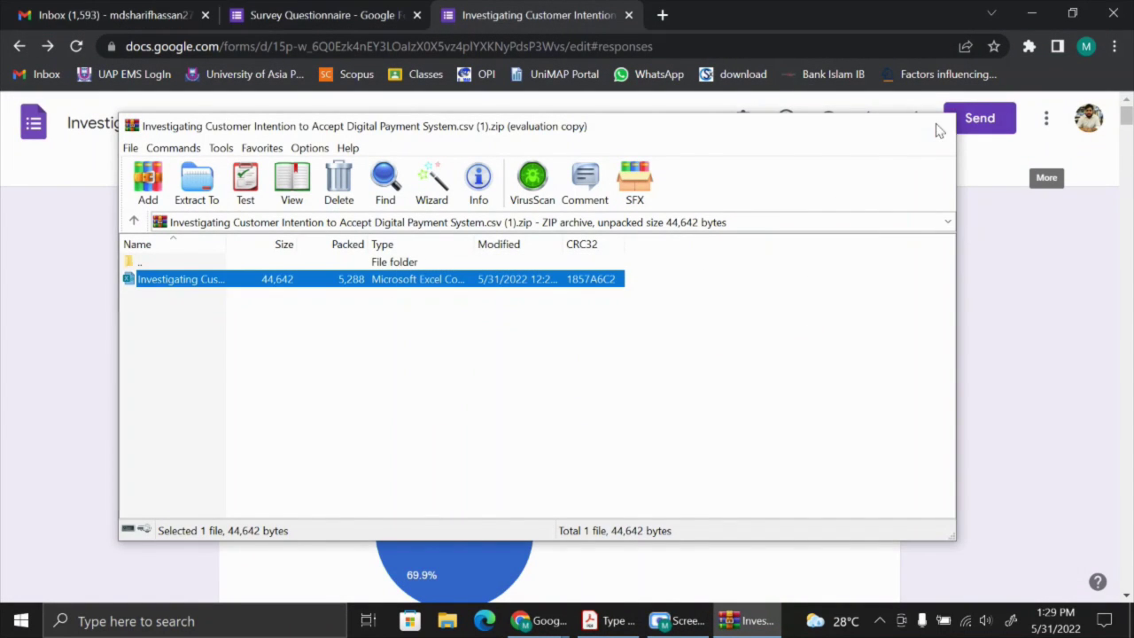
left_click(939, 130)
left_click(474, 181)
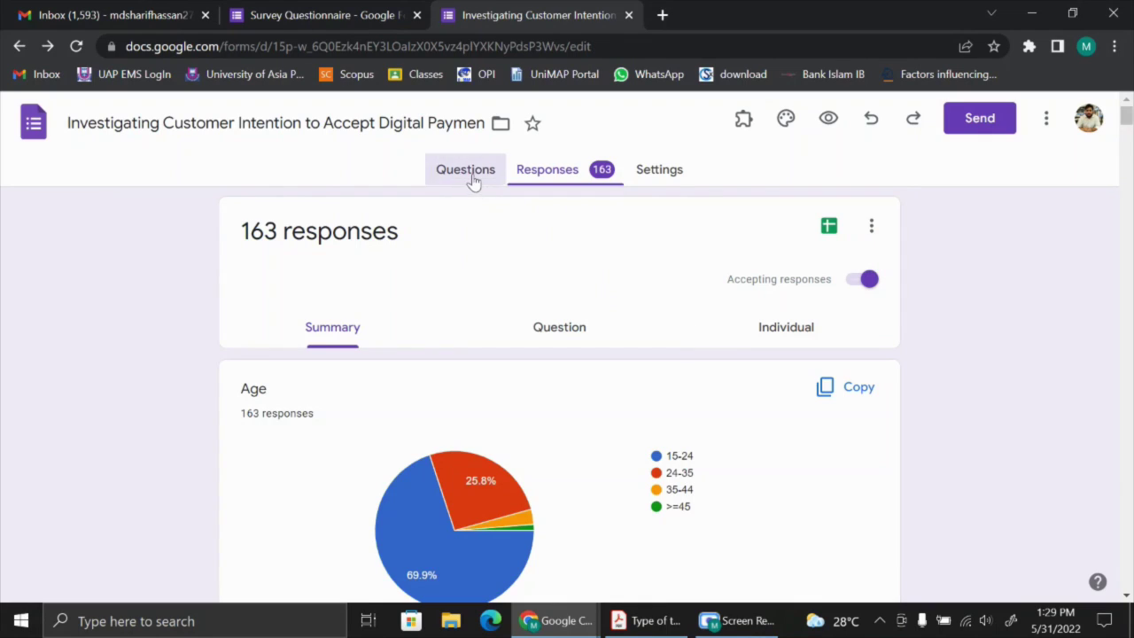